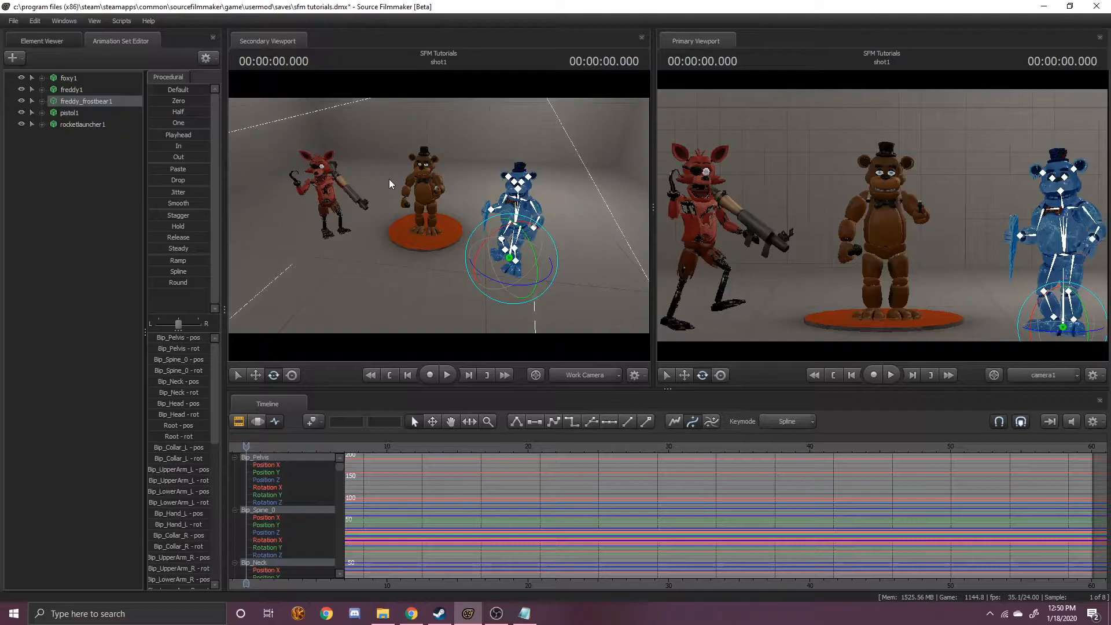
key(a)
mouse_move(389, 179)
mouse_down()
mouse_move(452, 183)
mouse_move(394, 174)
mouse_up()
key(d)
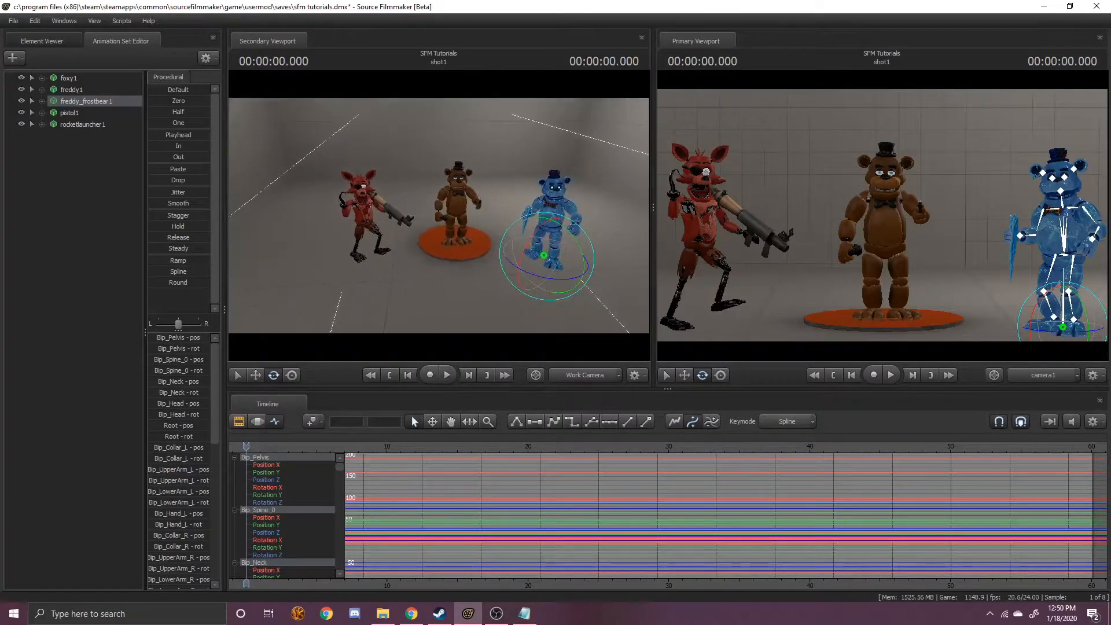
key(d)
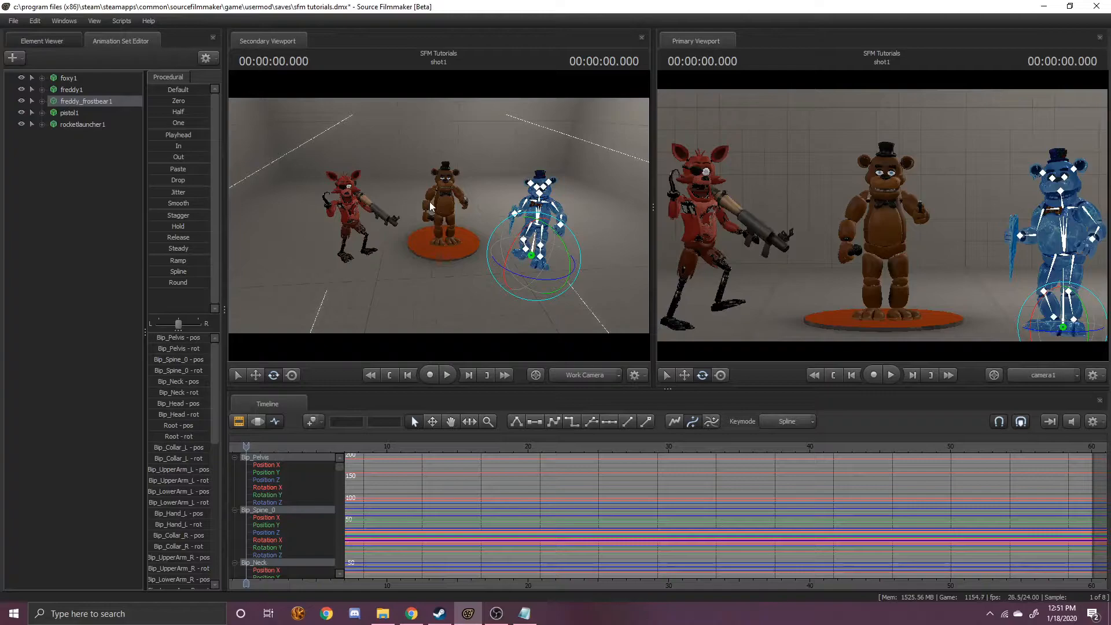
drag(421, 214, 452, 227)
key(w)
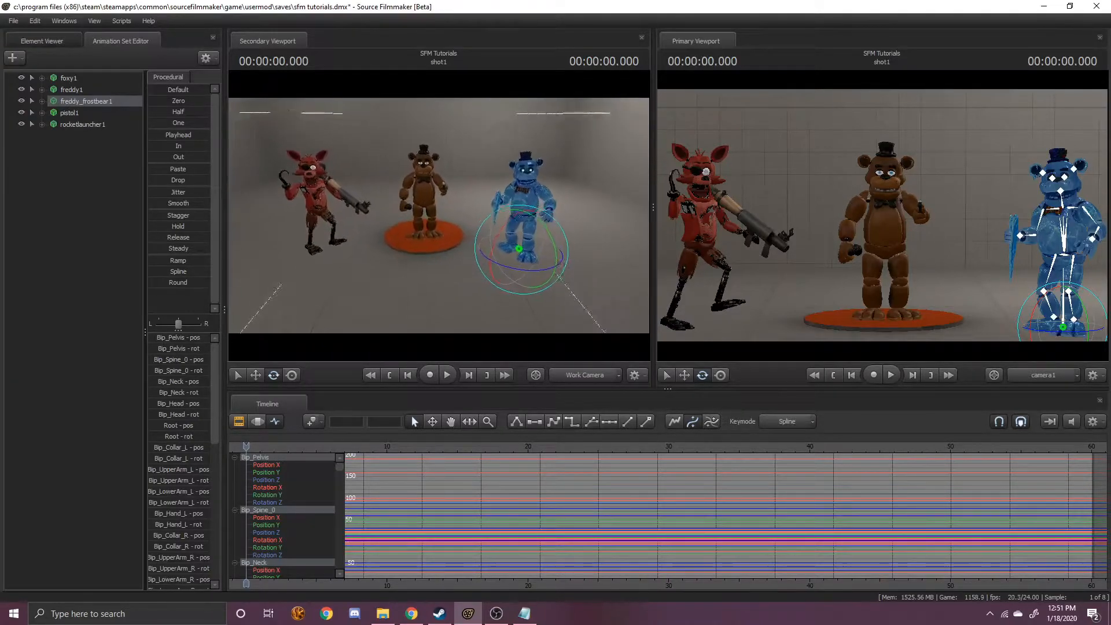
key(w)
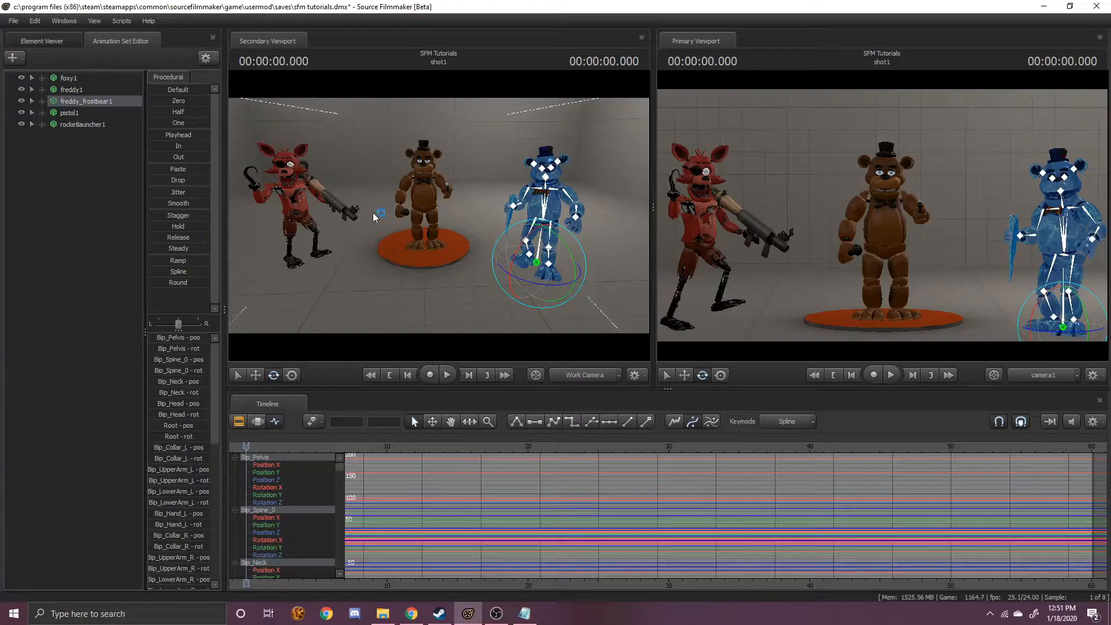
drag(388, 217, 439, 218)
key(s)
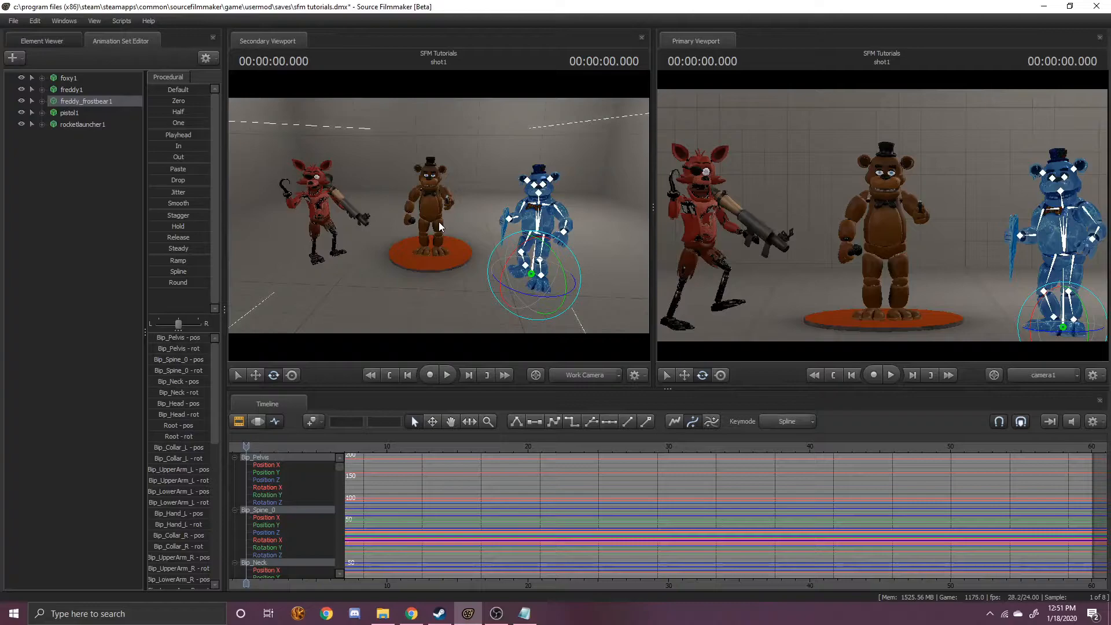
drag(379, 262, 440, 251)
key(ctrl+z)
key(ctrl+z)
key(w)
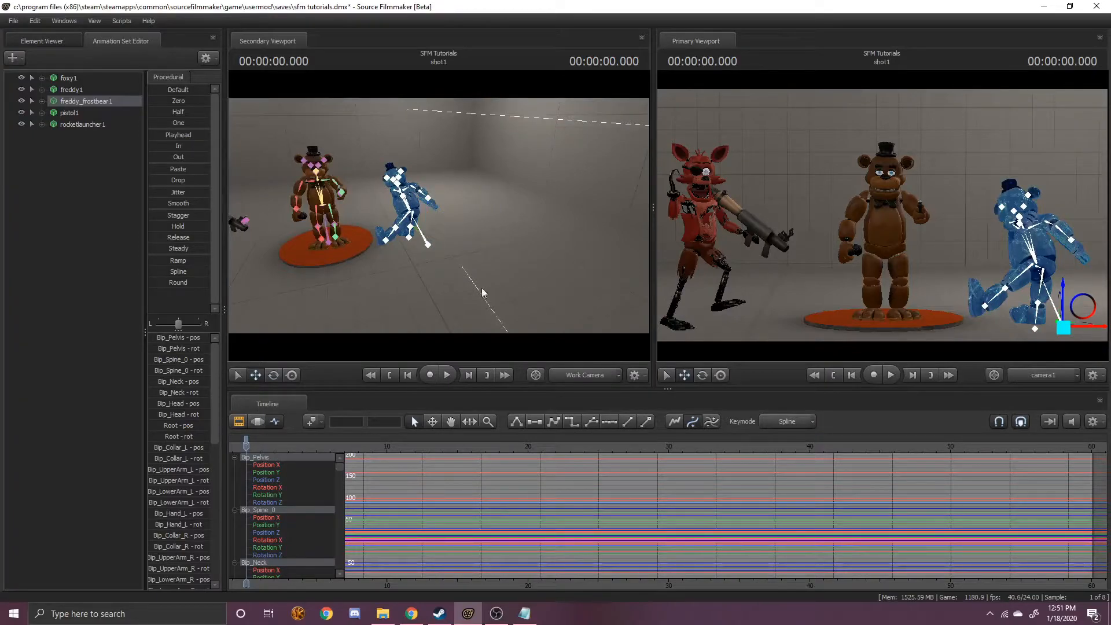
drag(478, 288, 472, 276)
key(ctrl+z)
drag(433, 217, 433, 202)
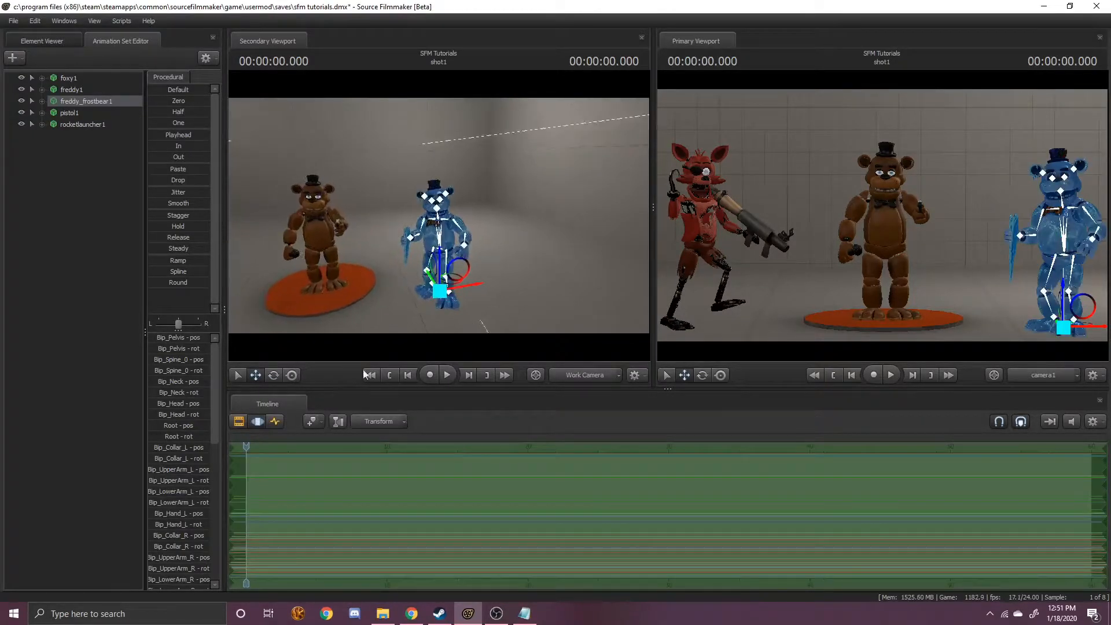
- Switch the timeline to the Graph Editor and select the left eye bone of freddy_frostbear1 for rotation
click(276, 422)
drag(377, 289, 377, 265)
key(w)
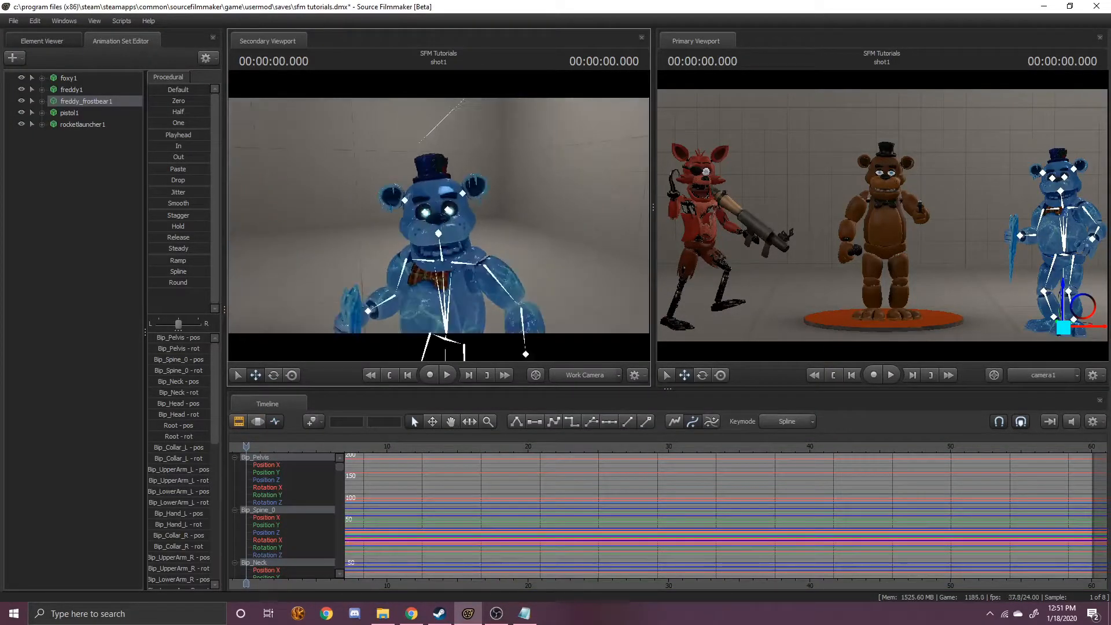
drag(466, 243, 472, 207)
key(w)
ctrl+click(463, 224)
key(e)
- Select both eye bones, L_Eye_Bn and R_Eye_Bn, of freddy_frostbear1
drag(510, 260, 509, 263)
key(s)
key(w)
key(s)
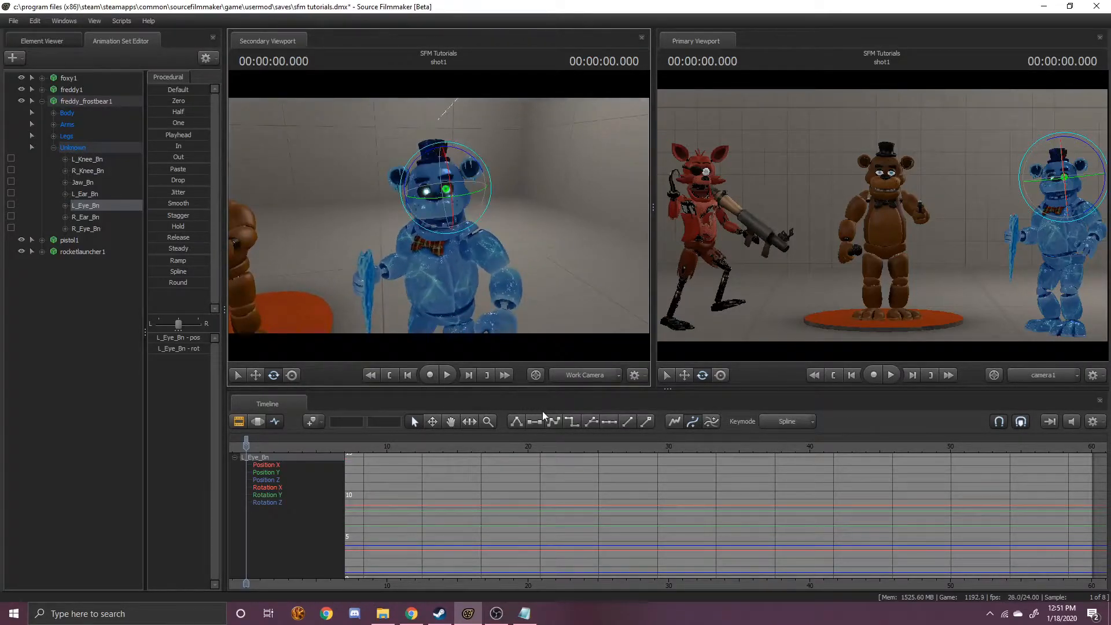
drag(402, 313, 408, 303)
key(w)
key(e)
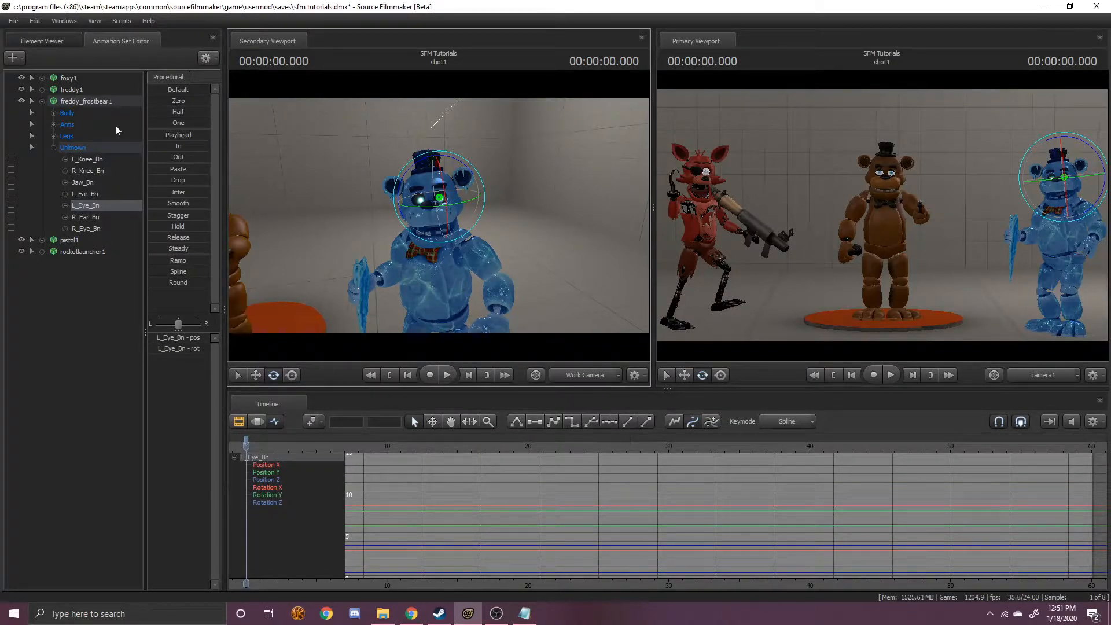
click(95, 196)
click(104, 217)
click(99, 205)
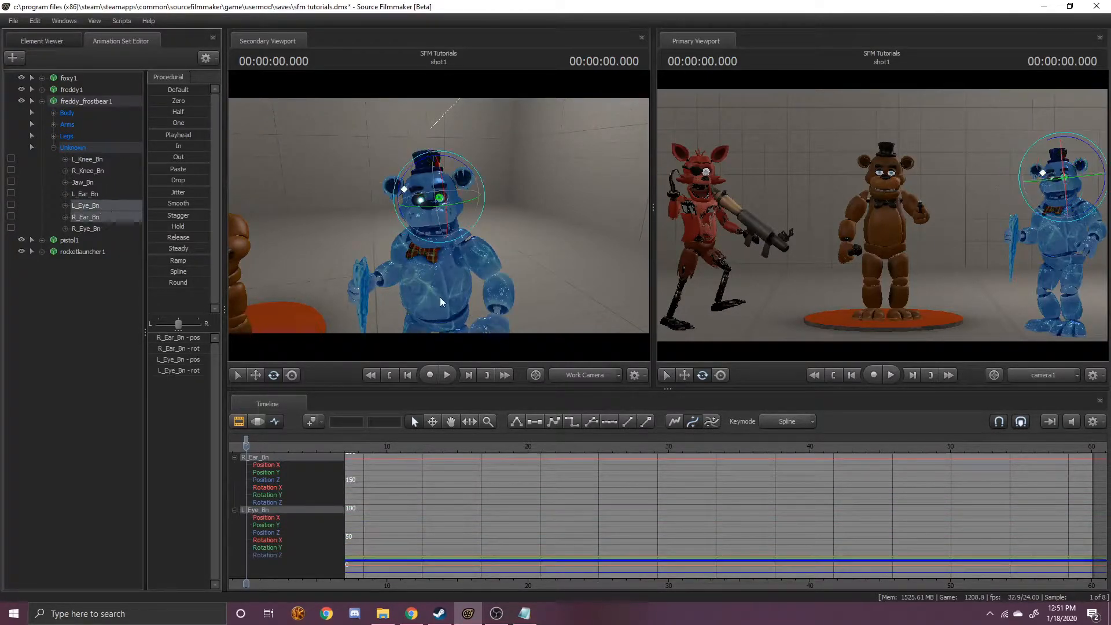
ctrl+click(87, 228)
scroll(426, 226, up, 5)
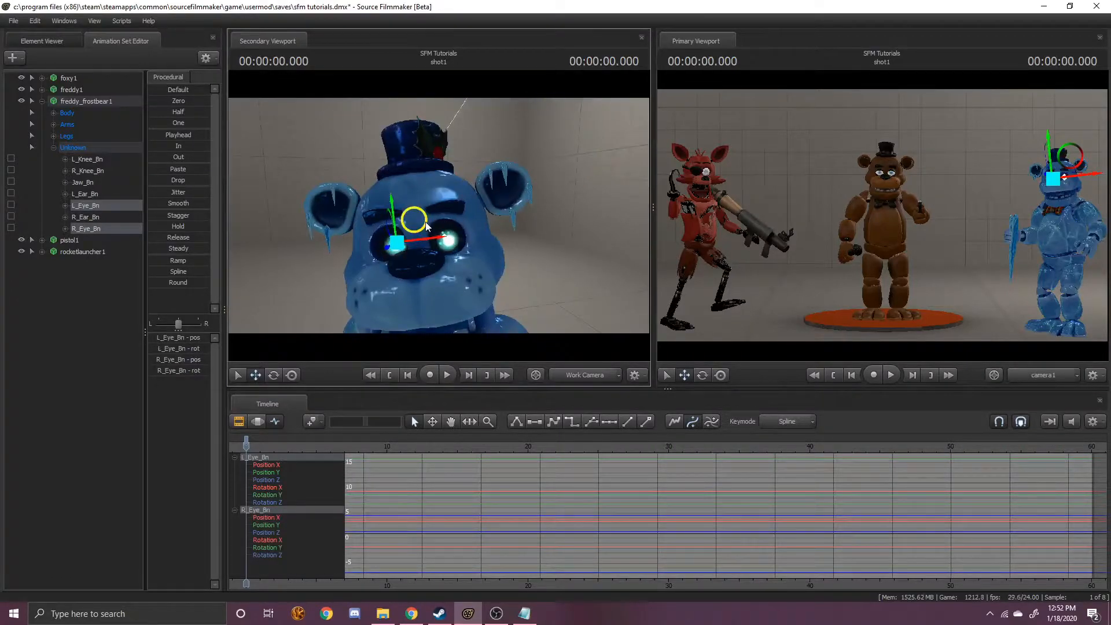
- Move both eyes out of the Frostbear's head into the empty space beside the body, outside the camera1 shot
drag(479, 234, 570, 199)
drag(494, 168, 404, 125)
key(d)
key(w)
drag(435, 191, 532, 189)
key(s)
key(w)
key(s)
key(a)
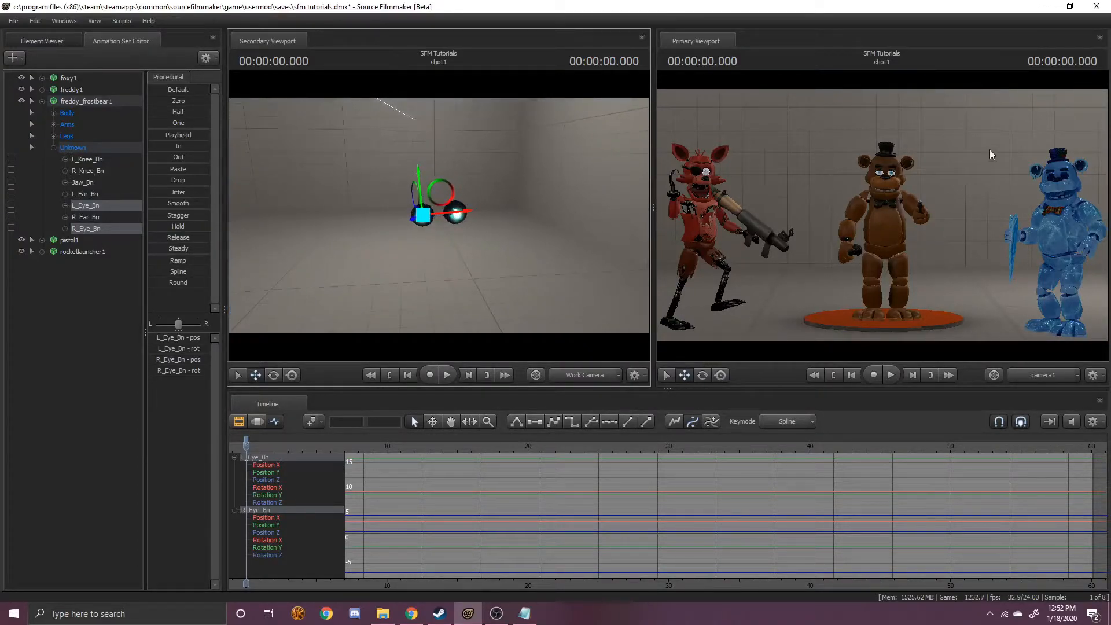
- Enlarge the primary viewport by narrowing the secondary viewport
drag(654, 207, 589, 219)
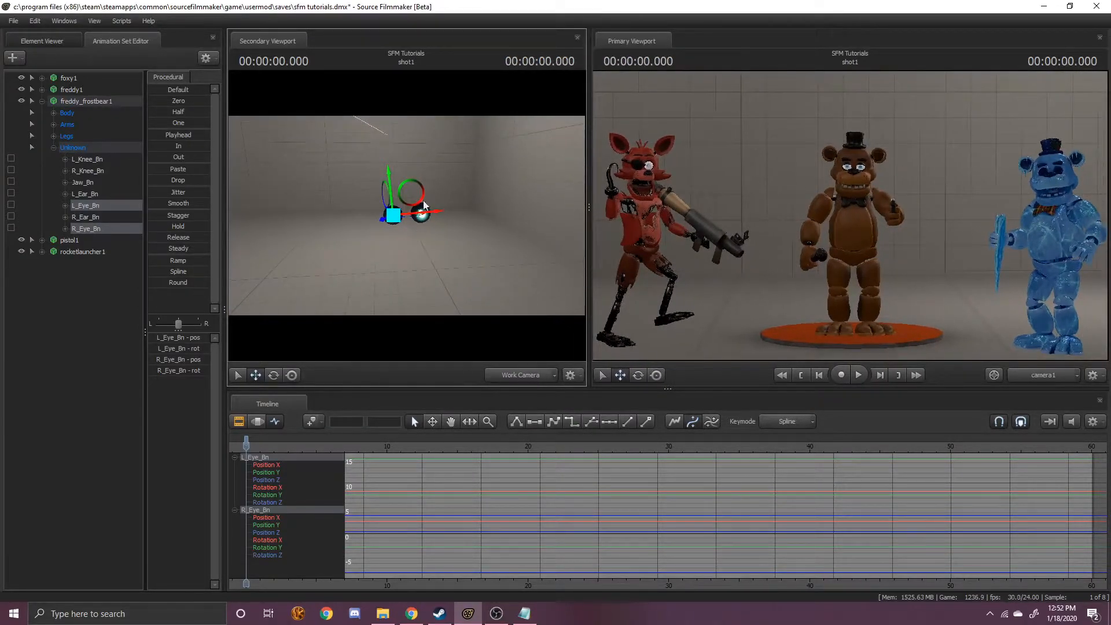
drag(484, 206, 271, 165)
key(s)
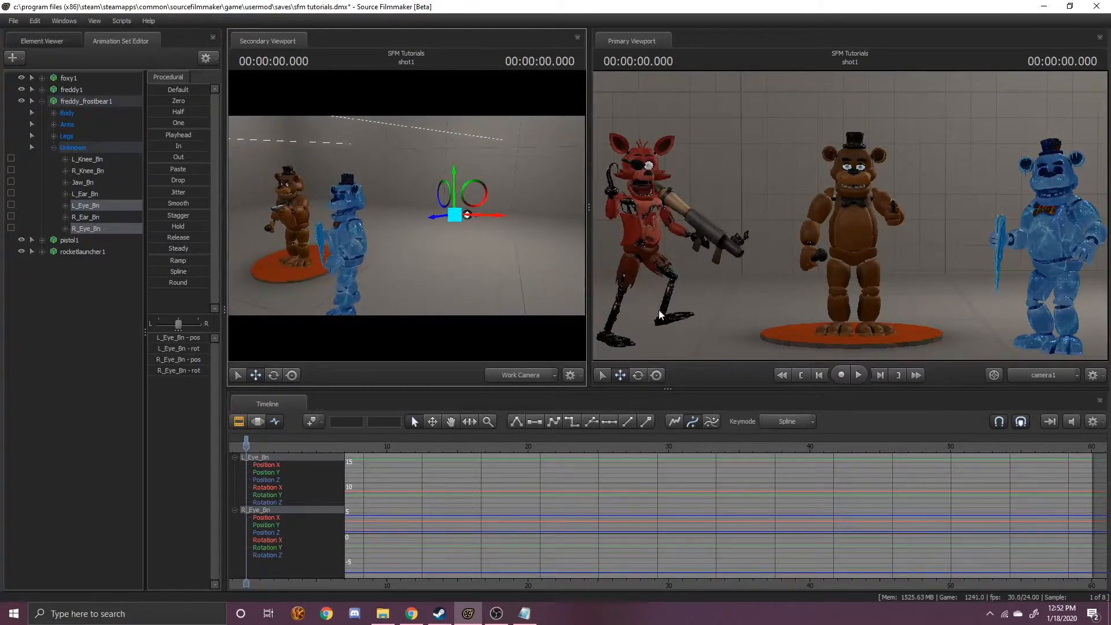
key(w)
drag(495, 297, 407, 226)
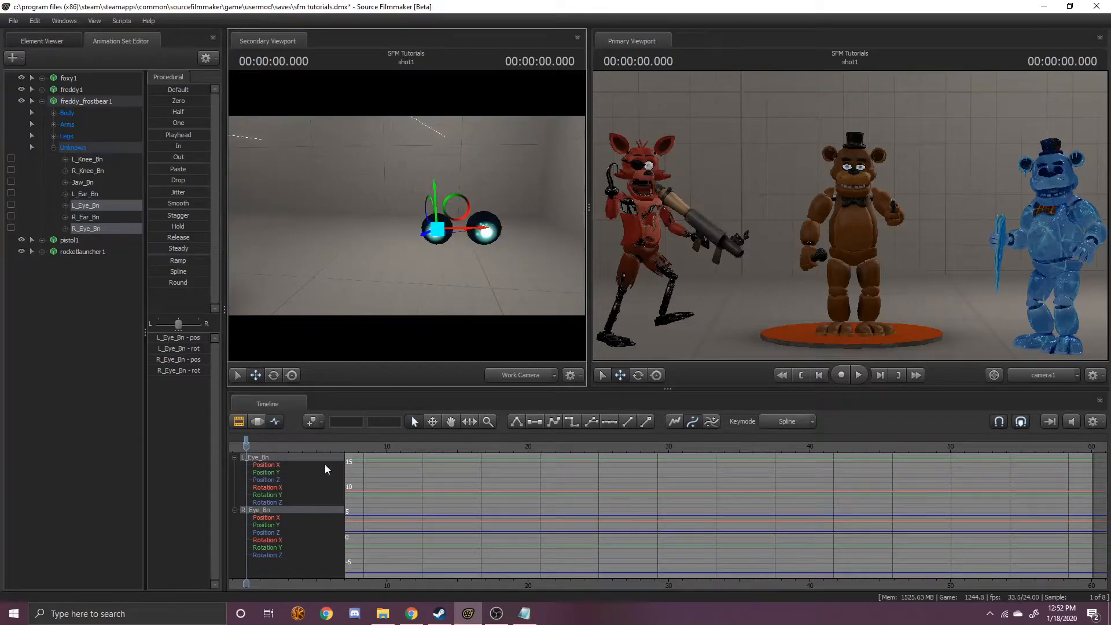
- Move both eyes back into the Frostbear's sockets at frame 24 and play back the eye movement
scroll(377, 460, up, 5)
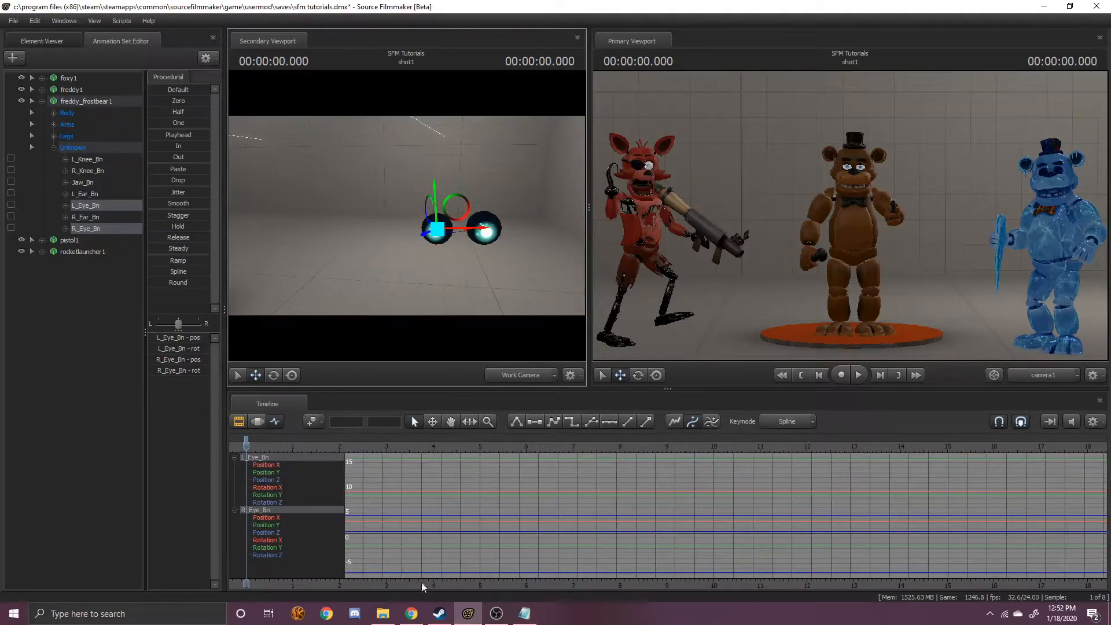
drag(438, 589, 613, 579)
key(Right)
drag(463, 211, 357, 202)
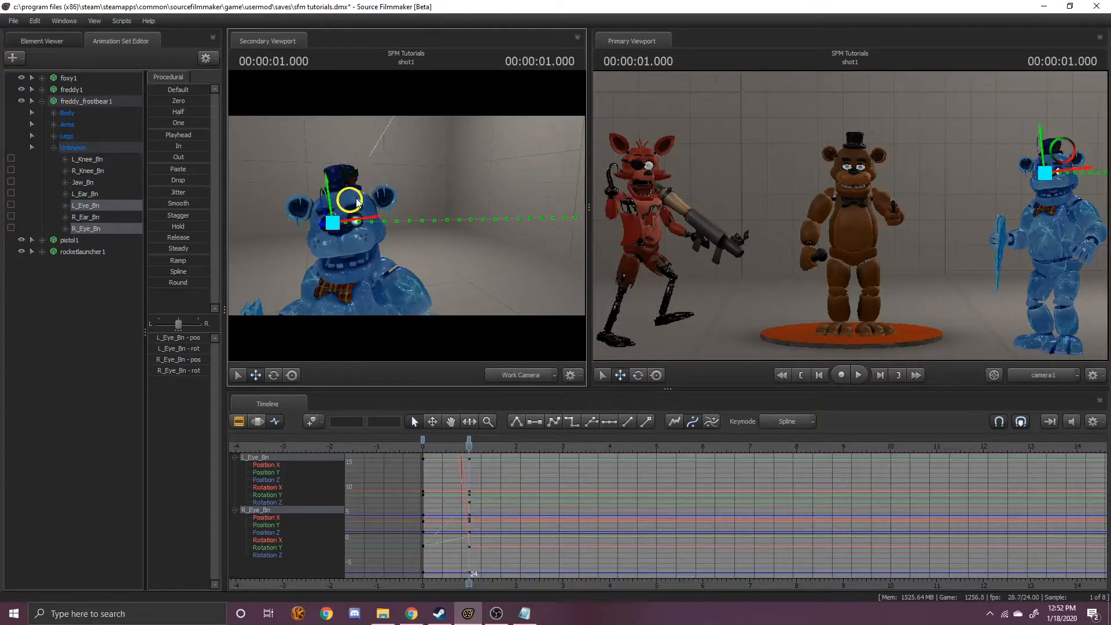
scroll(357, 203, up, 6)
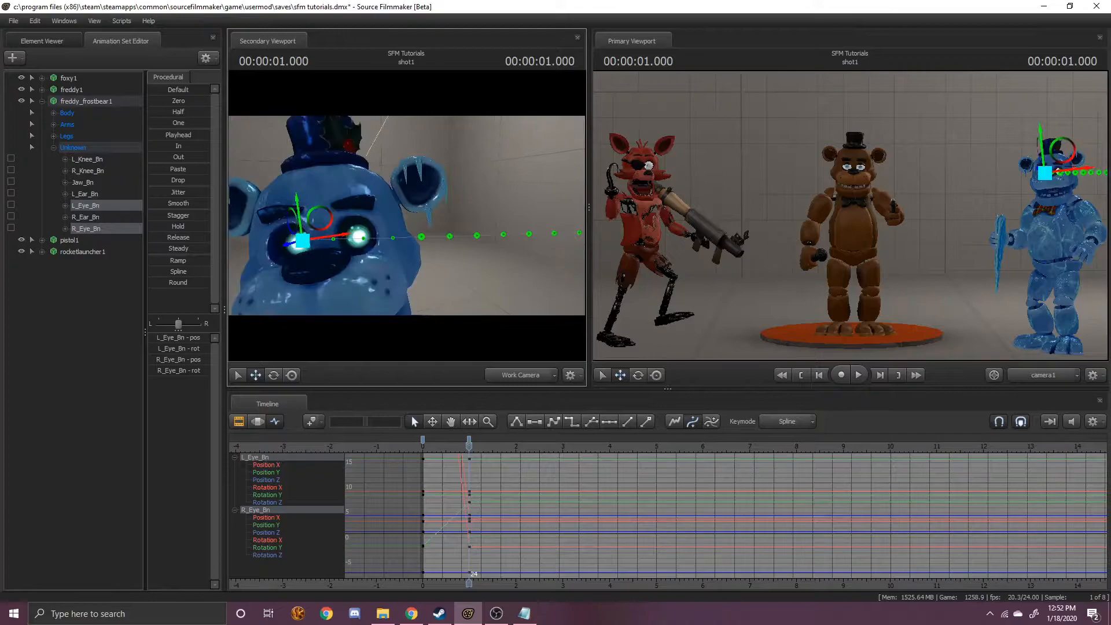
drag(448, 220, 446, 222)
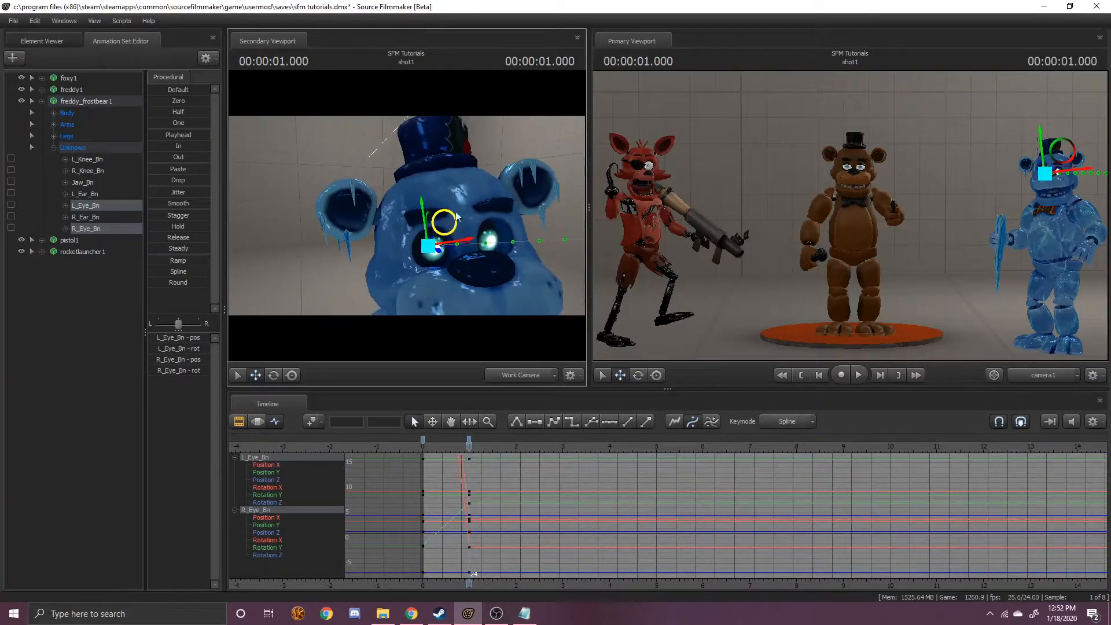
scroll(452, 219, down, 3)
drag(394, 184, 395, 183)
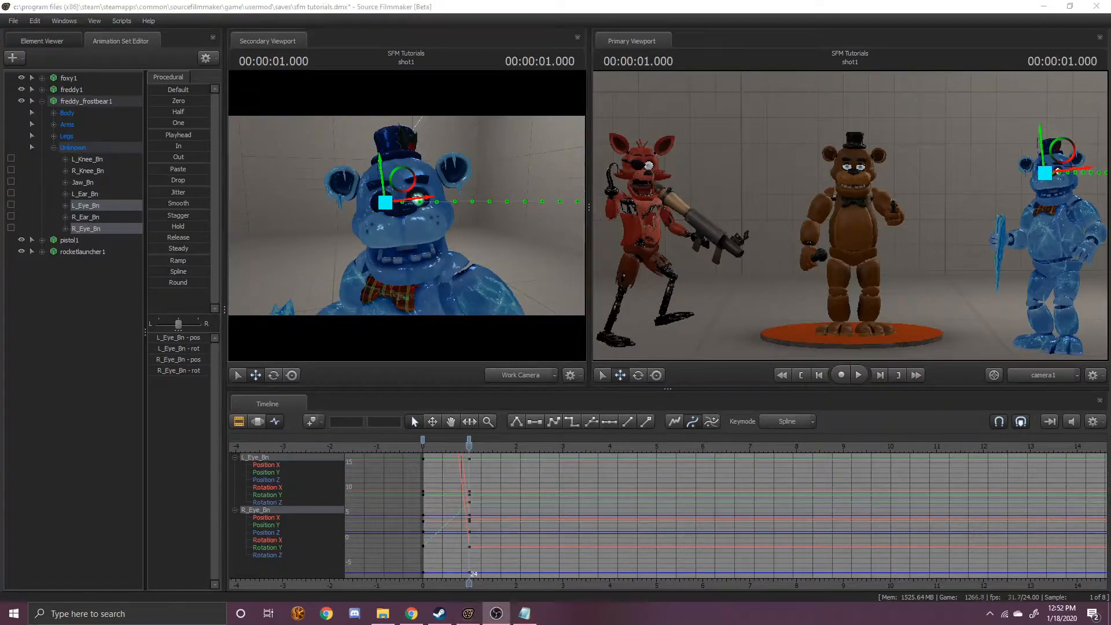
drag(508, 179, 547, 149)
drag(407, 215, 331, 275)
key(space)
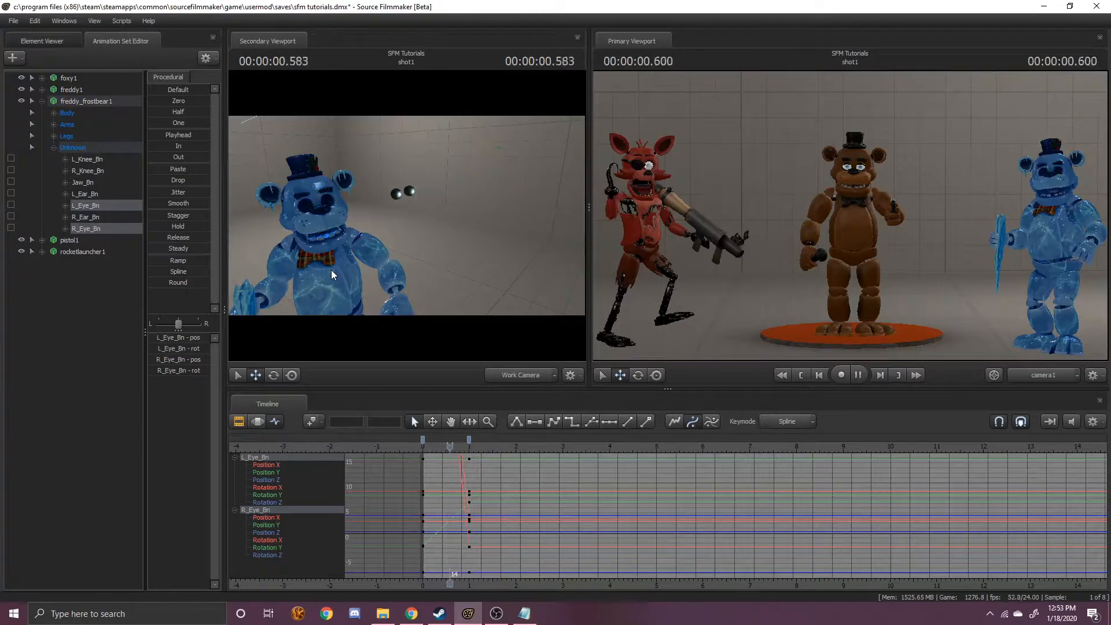
key(space)
- Select all position and rotation keyframes of both eye bones and make their curves stepped
drag(274, 555, 316, 450)
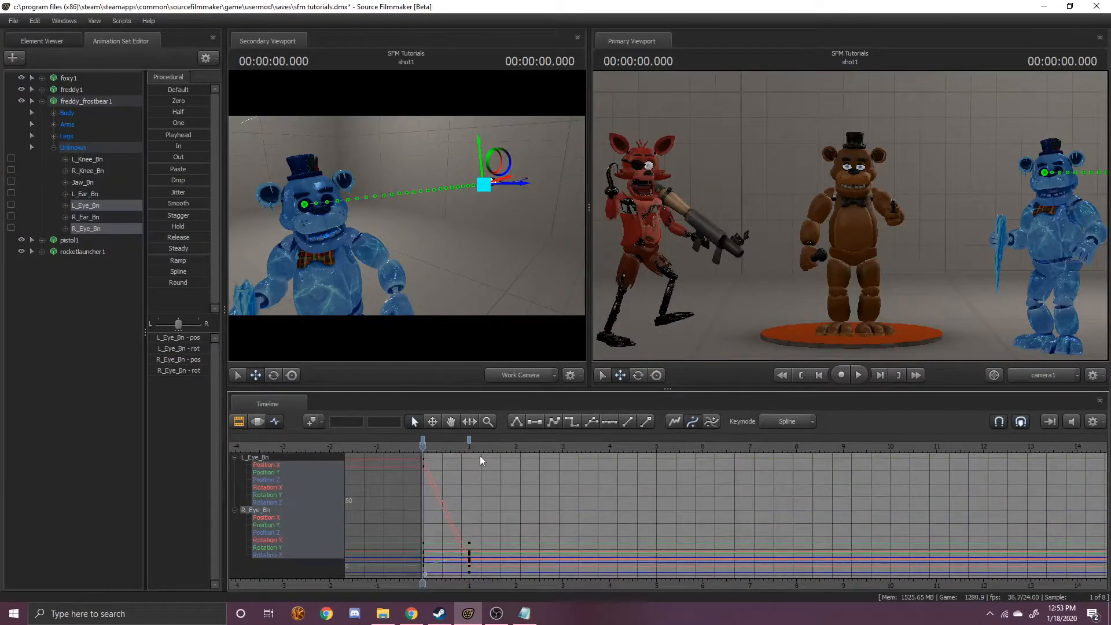
drag(437, 533, 422, 554)
drag(269, 467, 279, 554)
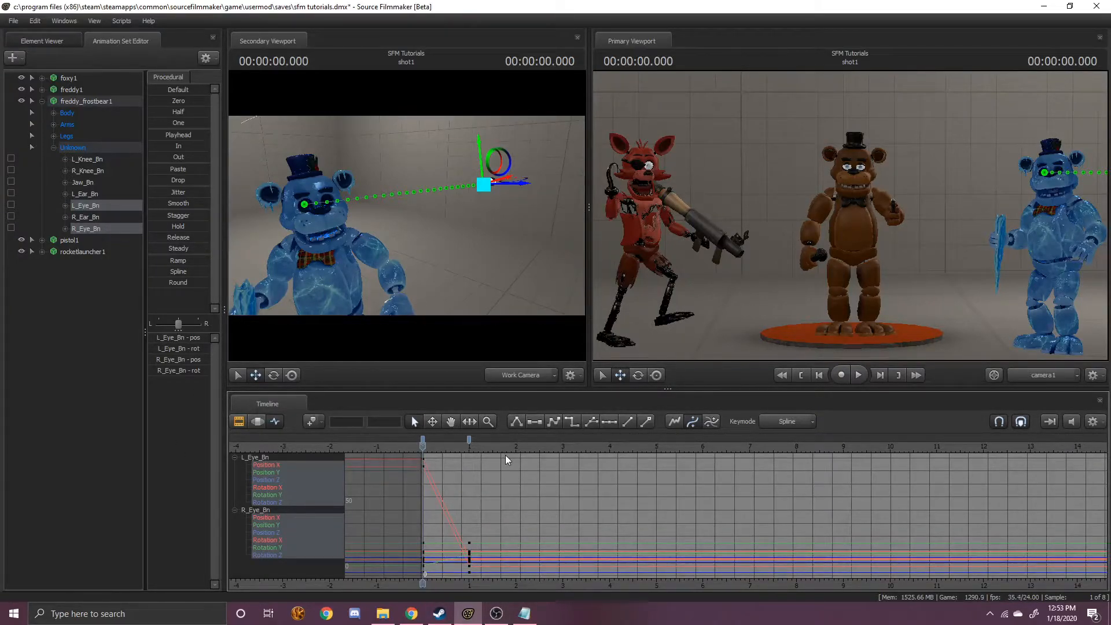
drag(427, 543, 381, 574)
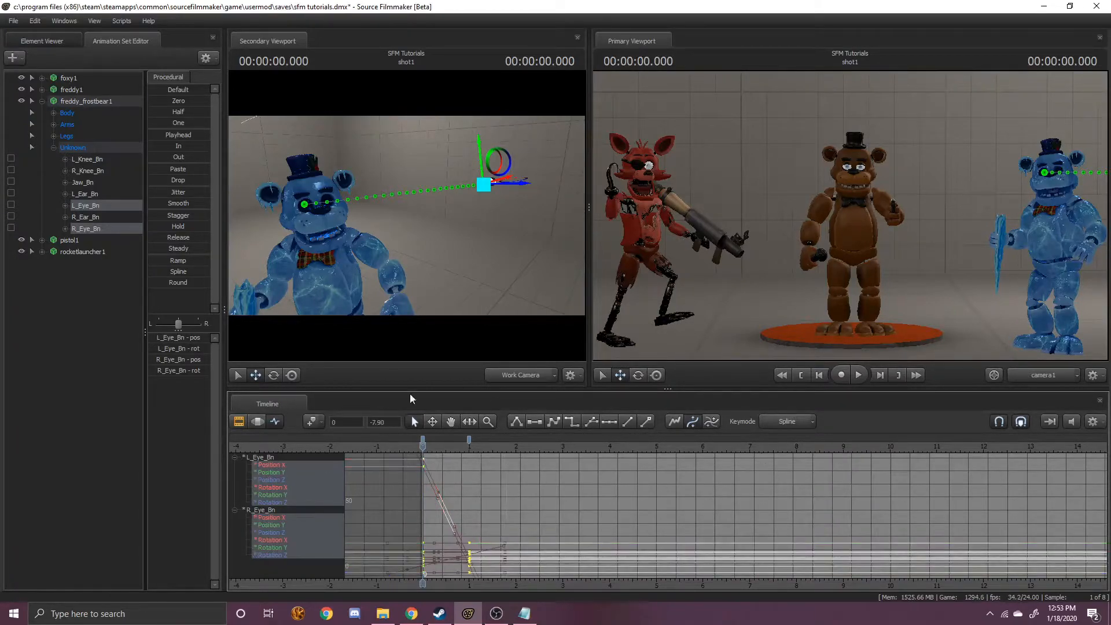
click(573, 424)
- Play back the stepped eye animation and return the playhead to frame 0
key(space)
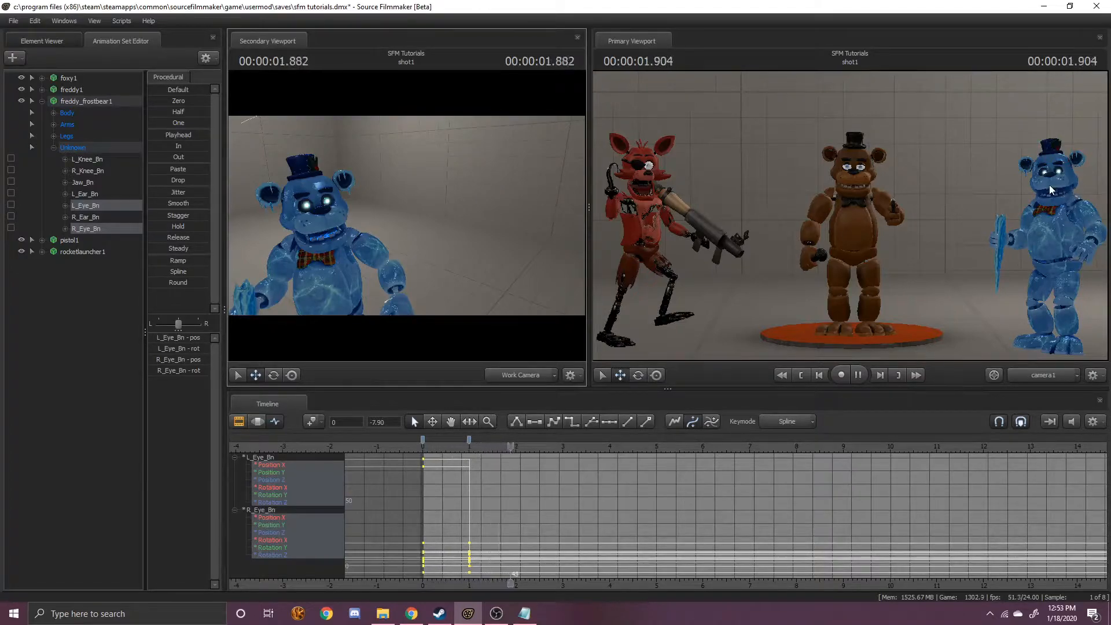
key(space)
mouse_move(462, 451)
mouse_down()
mouse_move(472, 451)
mouse_move(453, 462)
mouse_up()
key(Home)
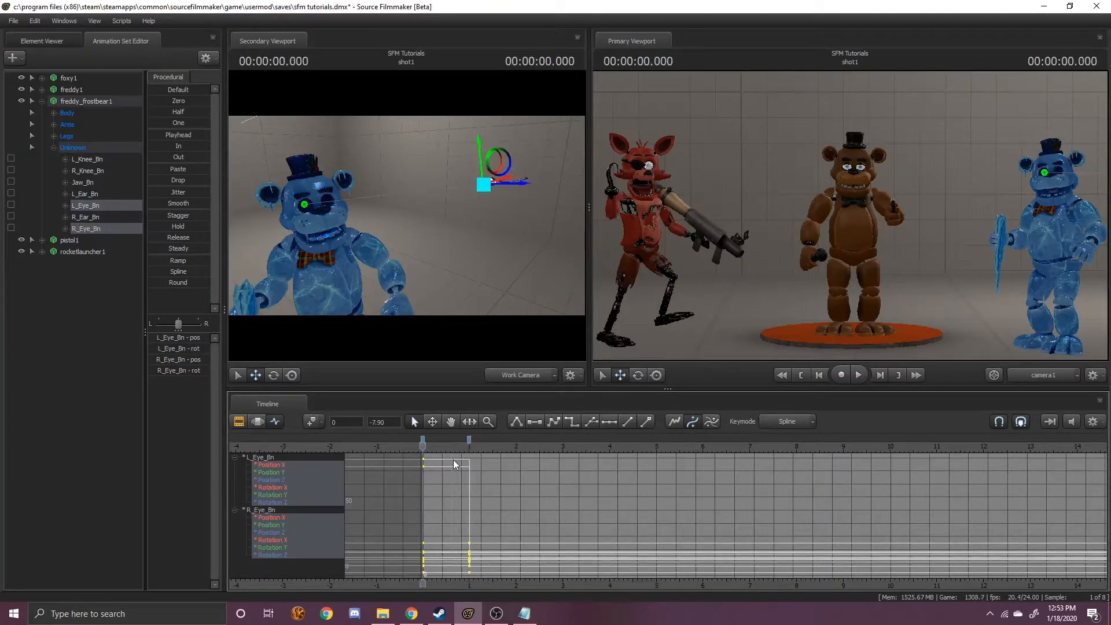
key(ctrl)
ctrl+click(316, 218)
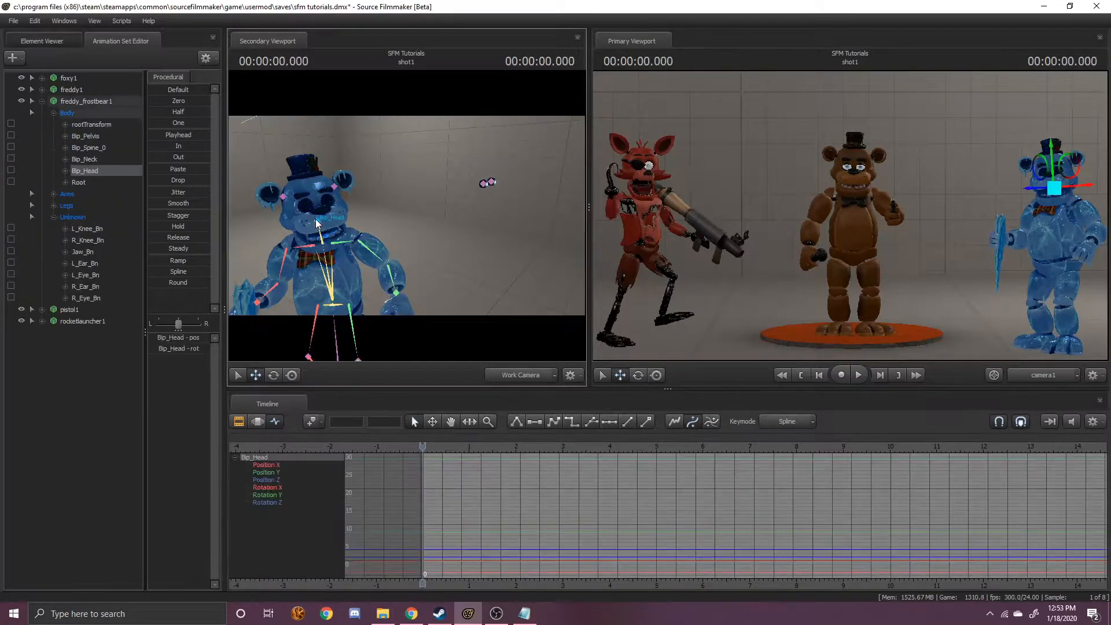
drag(330, 255, 351, 216)
key(w)
key(s)
key(ctrl+z)
key(ctrl+z)
drag(432, 203, 583, 130)
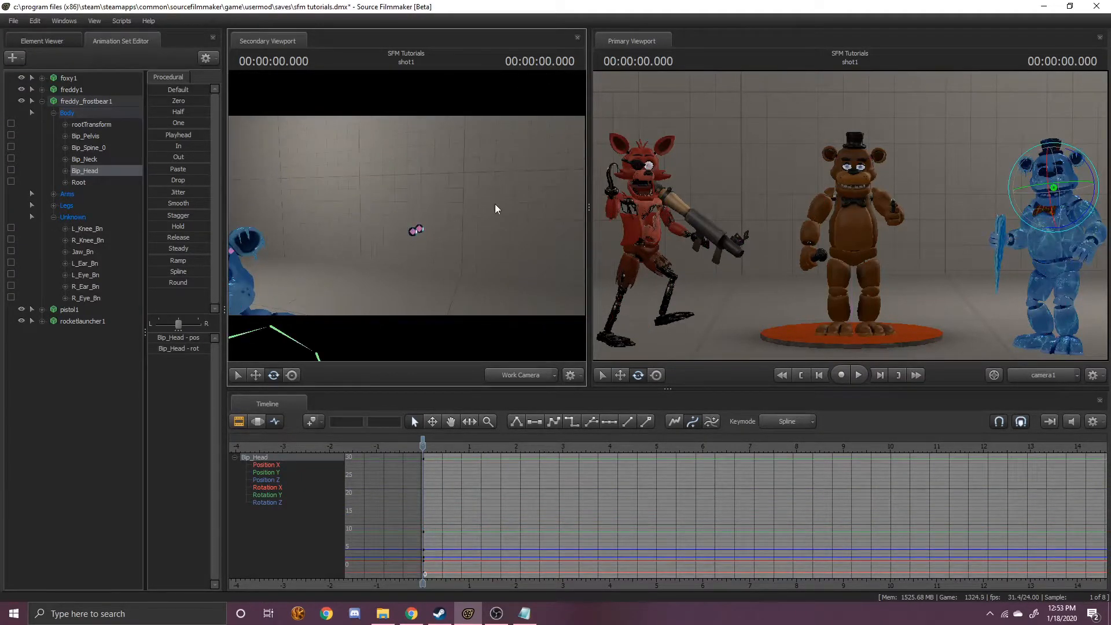
key(f)
mouse_move(407, 216)
mouse_down()
mouse_move(427, 180)
mouse_move(376, 231)
mouse_move(347, 223)
mouse_move(502, 156)
mouse_move(466, 142)
mouse_move(485, 134)
mouse_move(478, 127)
mouse_move(480, 188)
mouse_move(470, 179)
mouse_move(412, 222)
mouse_up()
key(w)
key(s)
key(s)
key(w)
key(s)
key(a)
key(w)
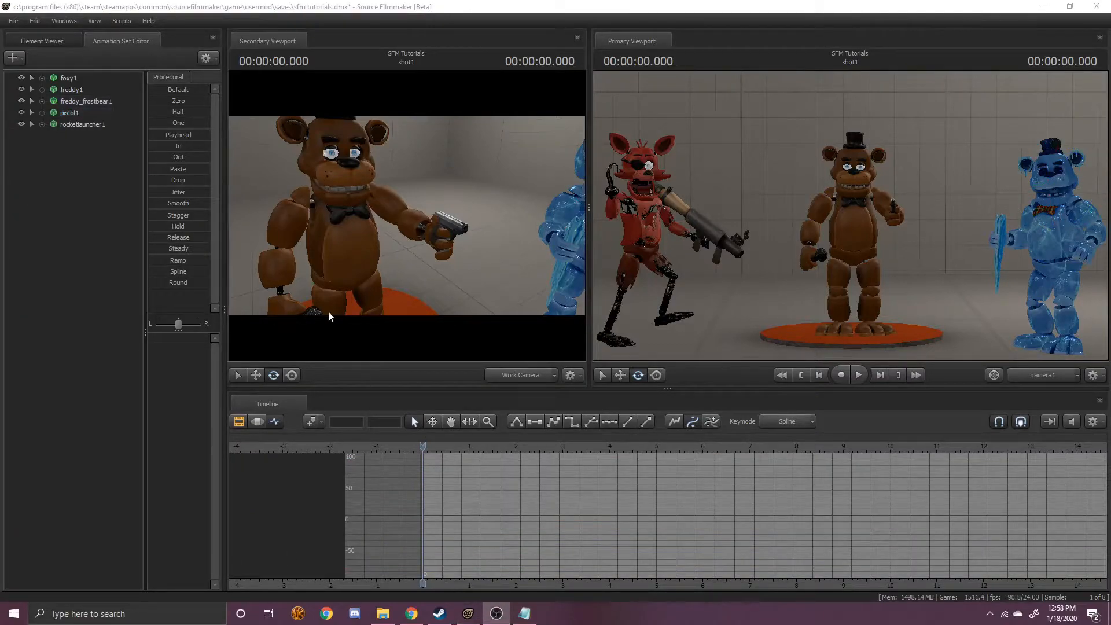
- Select the whole freddy1 model, which holds the pistol
drag(328, 311, 405, 215)
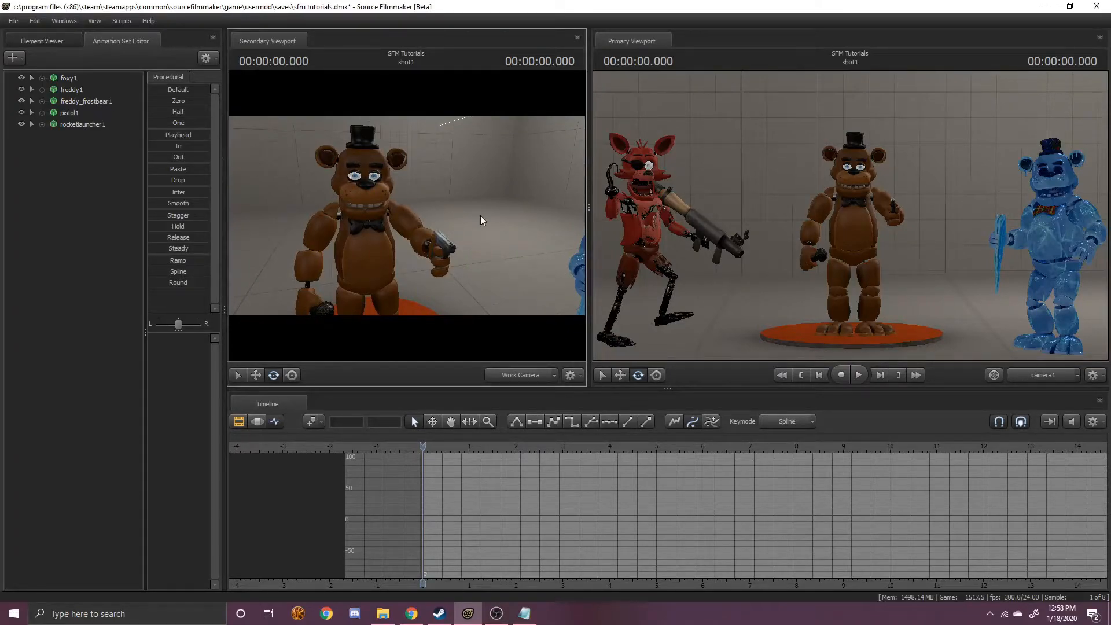
drag(349, 189, 365, 196)
key(w)
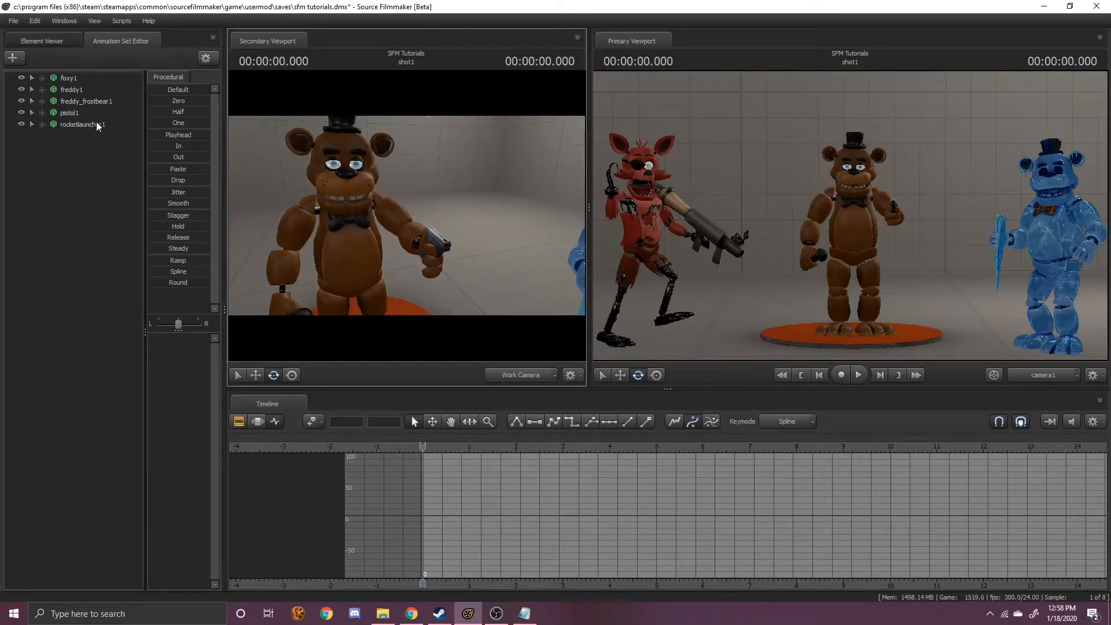
click(87, 91)
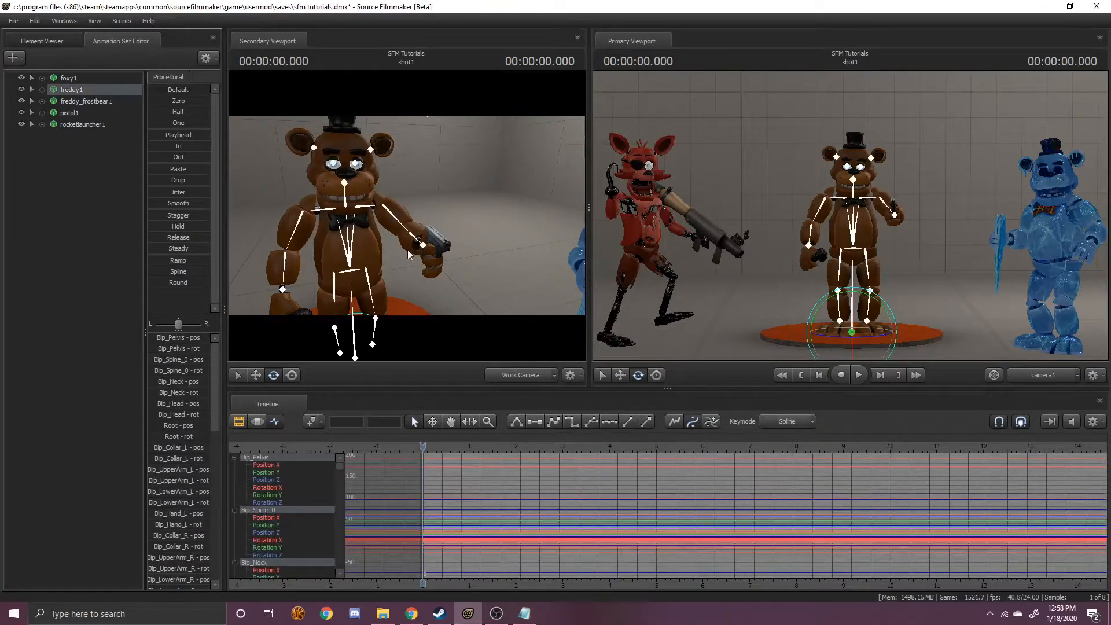
drag(418, 241, 422, 255)
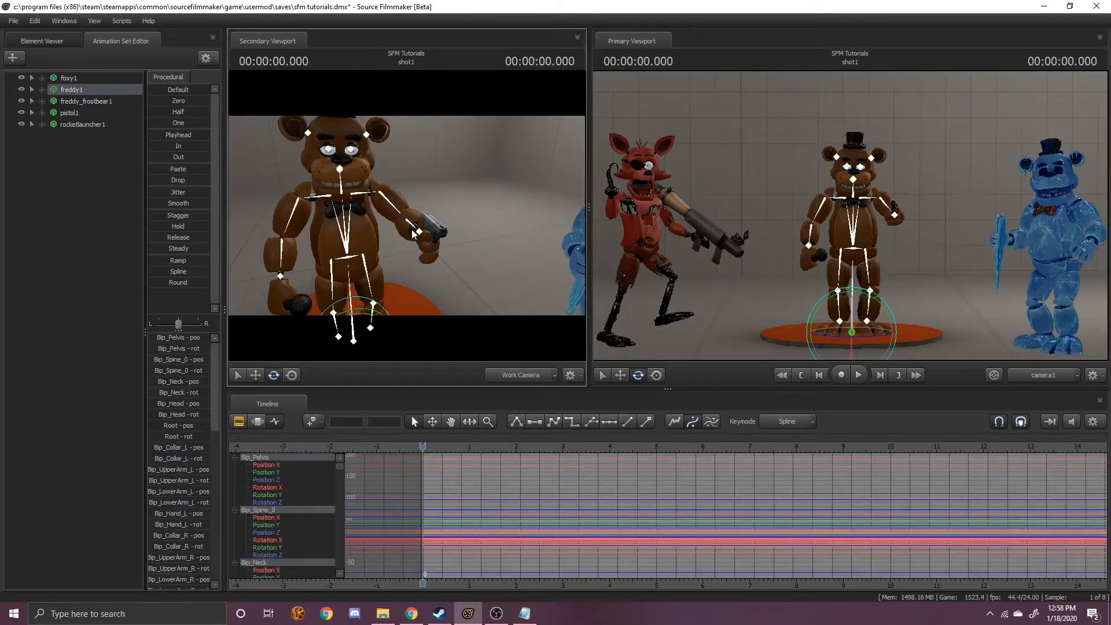
drag(500, 220, 545, 124)
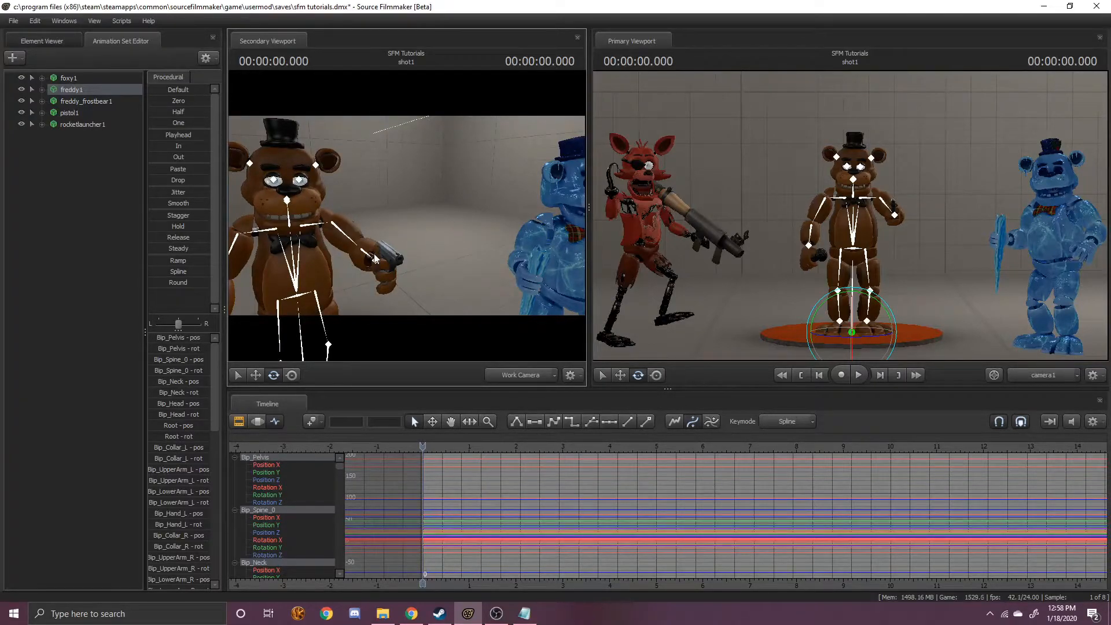
- Select the pistol1 model in Freddy's hand
drag(334, 174, 527, 194)
drag(339, 203, 405, 231)
key(w)
key(a)
key(w)
key(s)
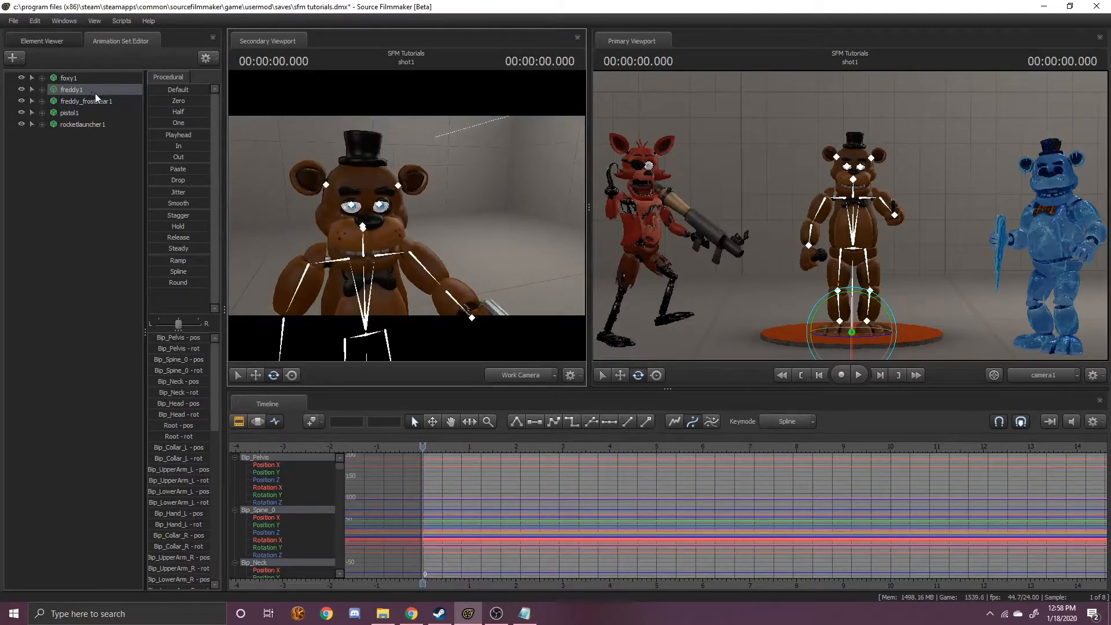
drag(437, 252, 510, 284)
click(74, 123)
click(72, 115)
drag(405, 243, 489, 247)
key(w)
key(s)
key(w)
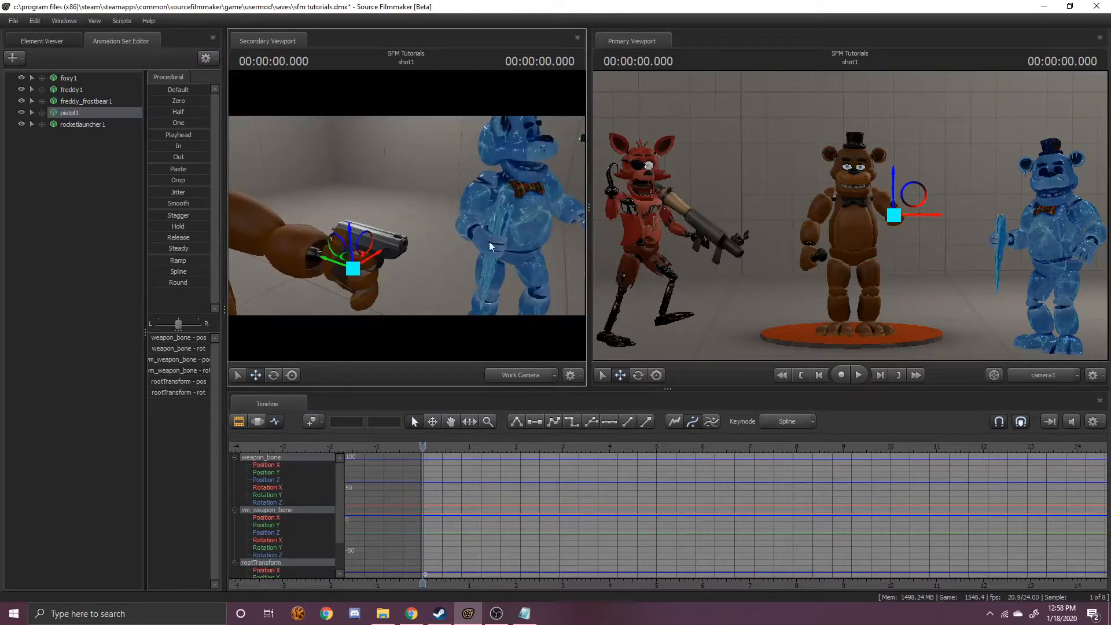
- Remove the override materials from pistol1 and add them again
right_click(72, 110)
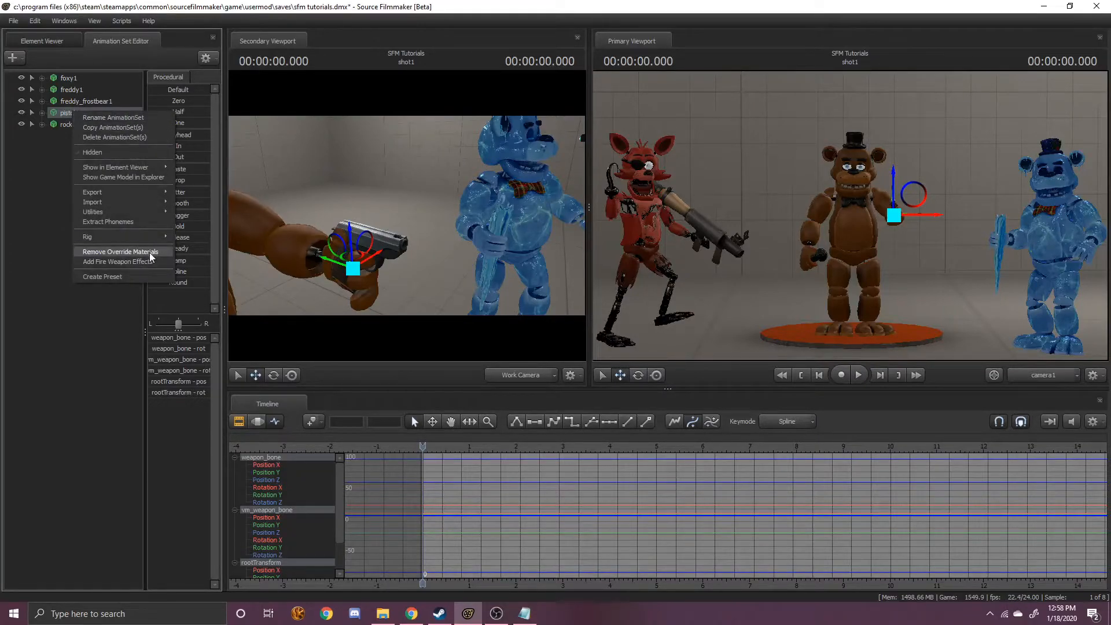
click(137, 251)
right_click(89, 113)
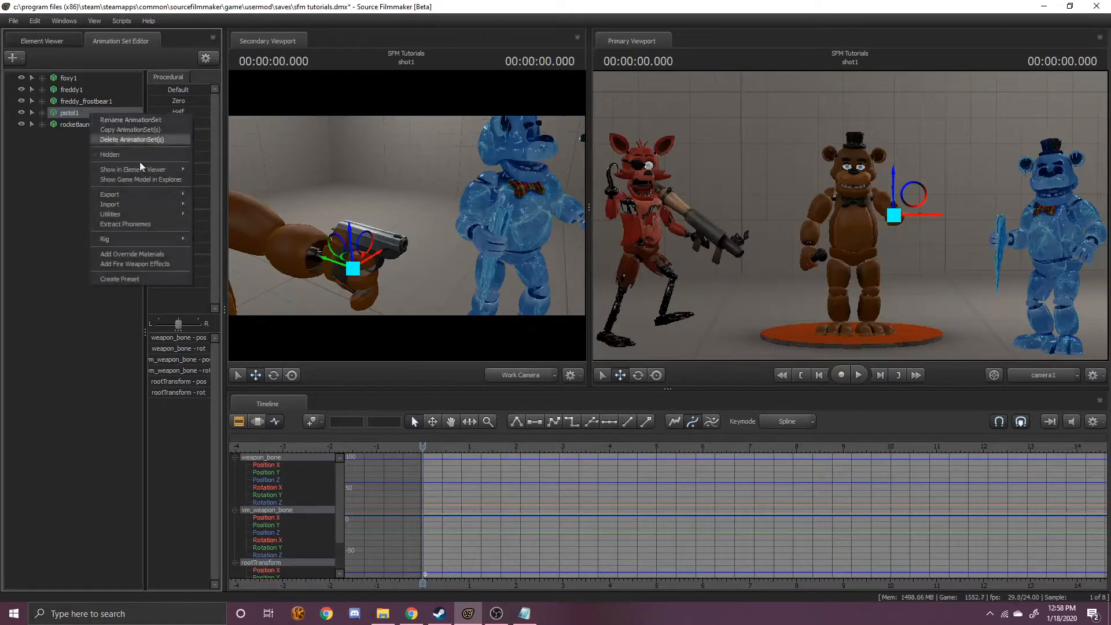
click(160, 255)
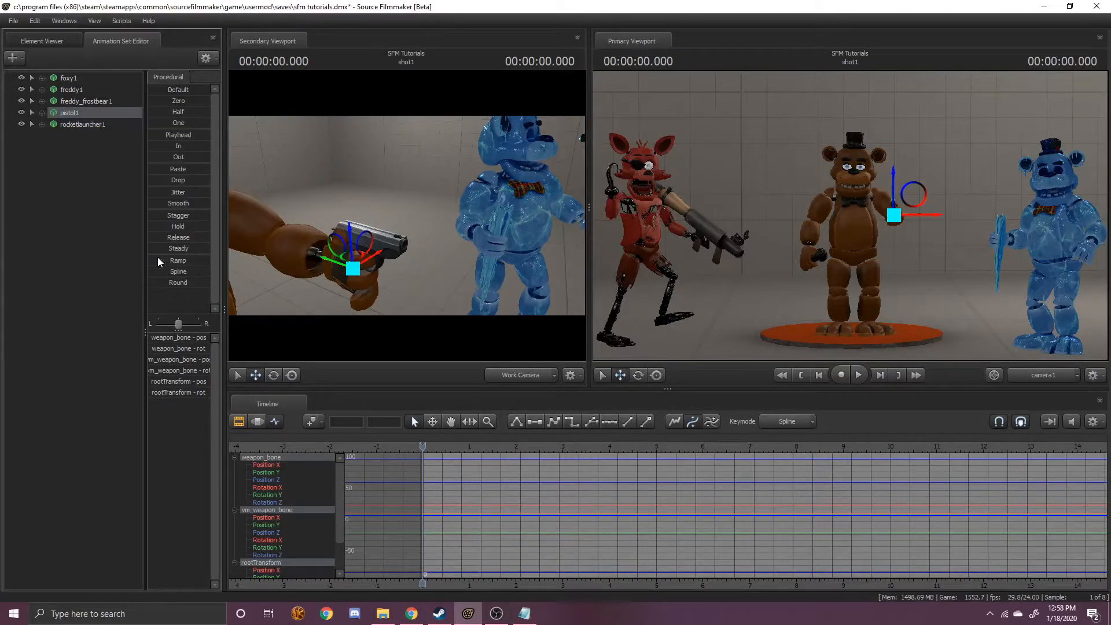
- Show the pistol1 model in the Element Viewer and expand its materials down to the v_pistol attributes
right_click(101, 116)
mouse_move(173, 174)
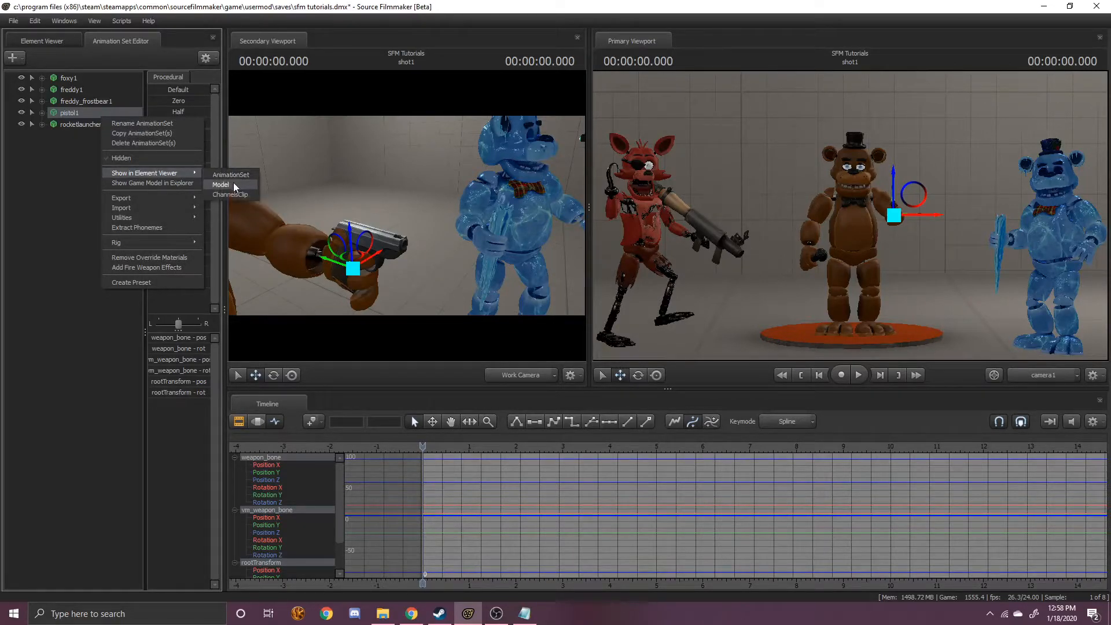
click(234, 184)
key(s)
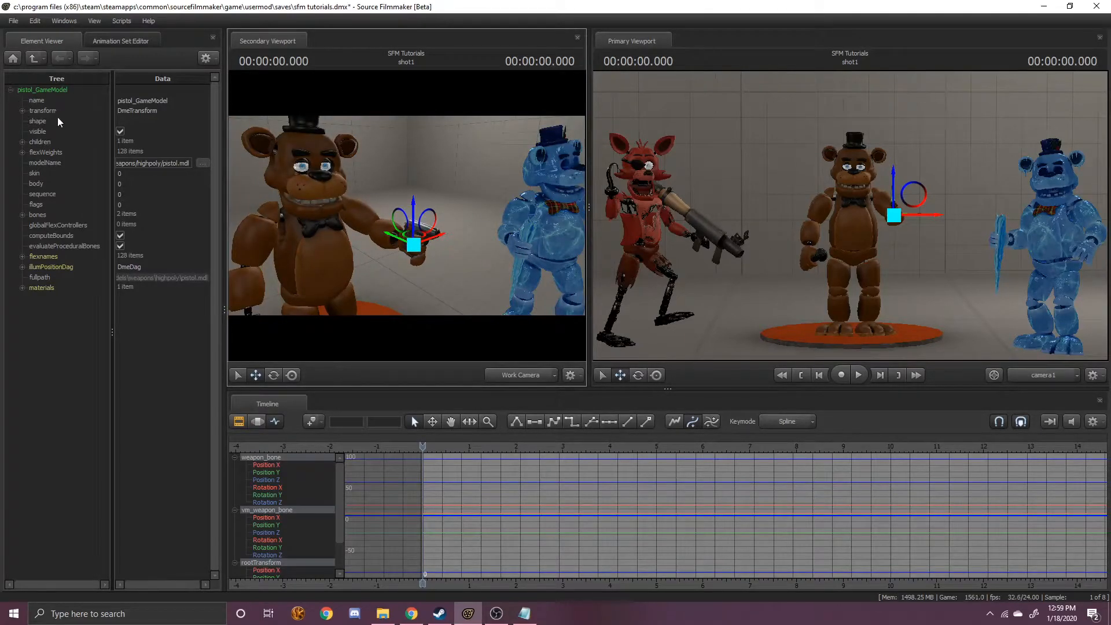
click(22, 289)
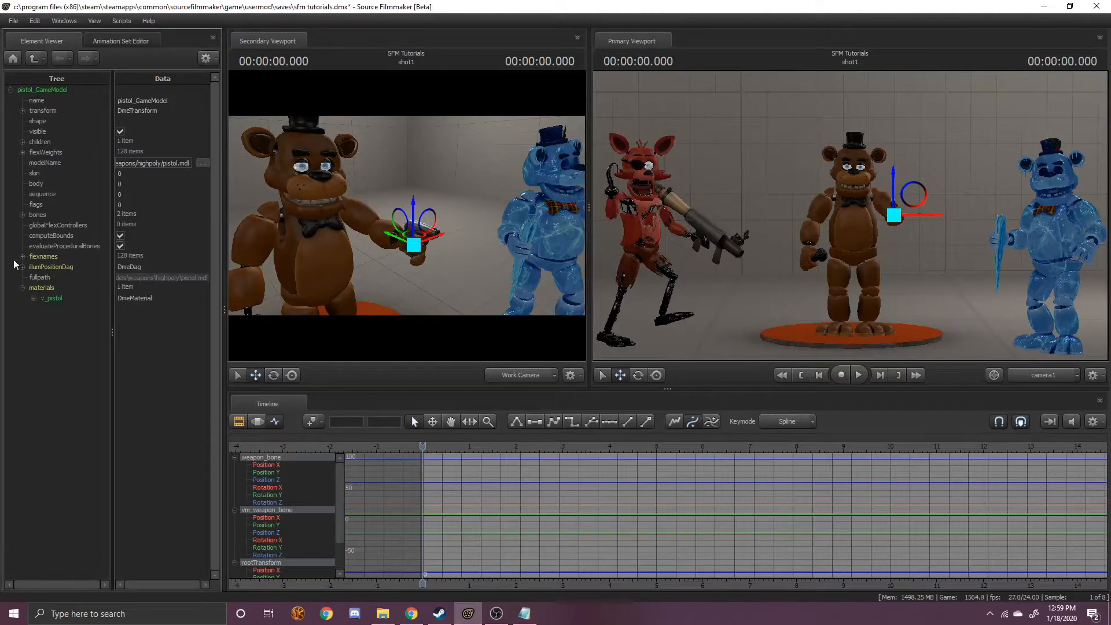
click(33, 298)
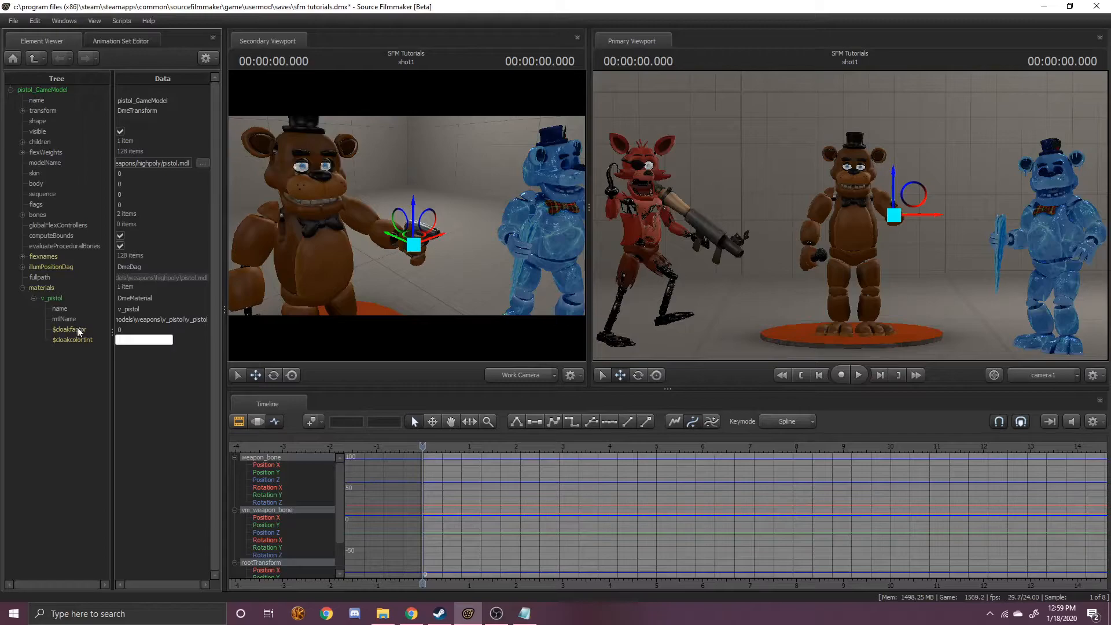
- Set the v_pistol material's $cloakfactor to 1
double_click(141, 331)
key(BackSpace)
text(1)
key(Return)
key(w)
drag(407, 215, 399, 231)
- Set the v_pistol material's $cloakfactor back to 0
click(140, 340)
click(144, 331)
double_click(163, 331)
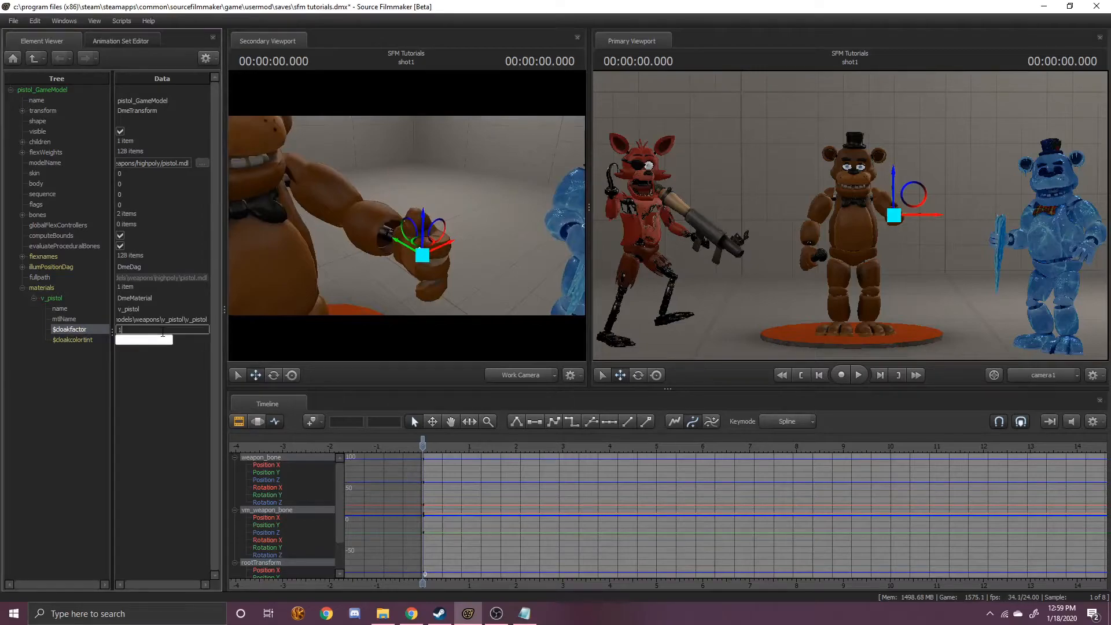
text(0)
key(Return)
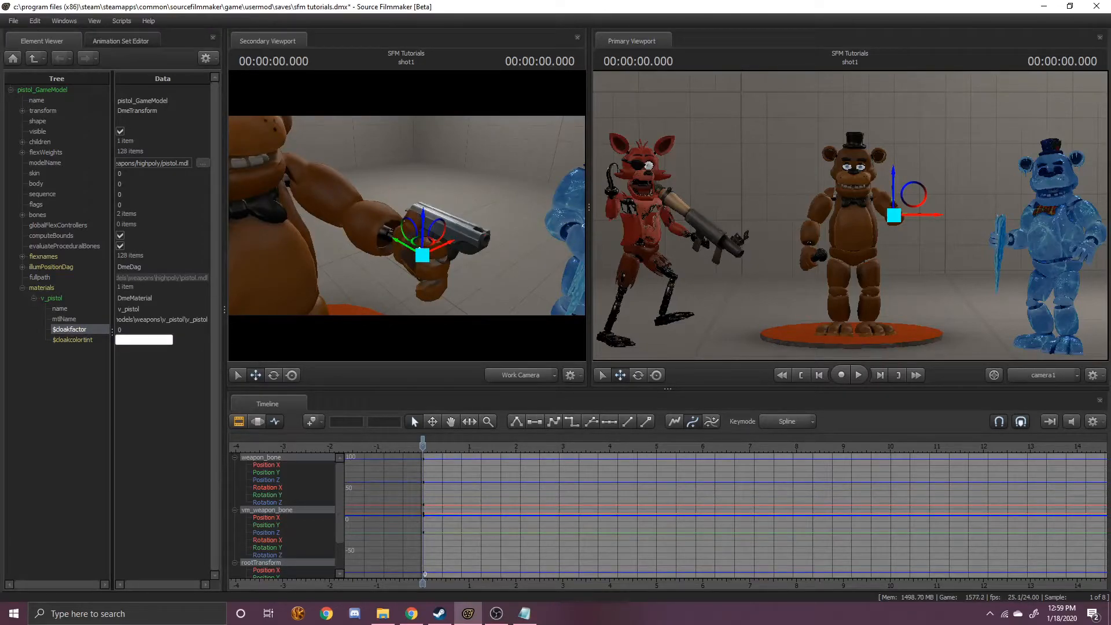
drag(506, 181, 505, 181)
key(s)
- Add a float attribute named $alpha to the v_pistol material
right_click(46, 288)
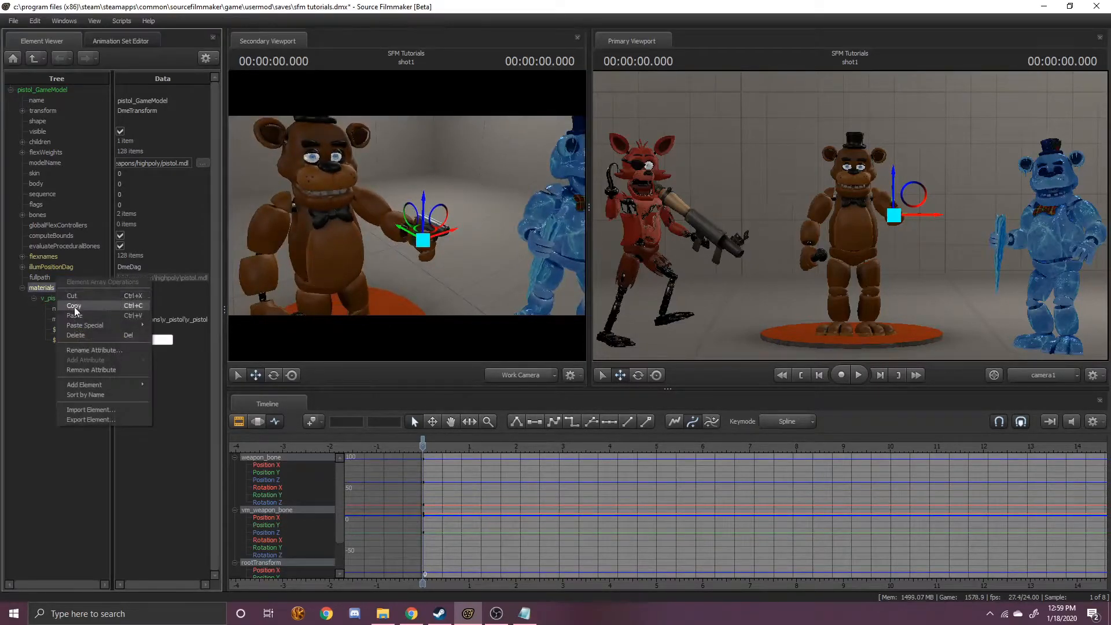
click(51, 362)
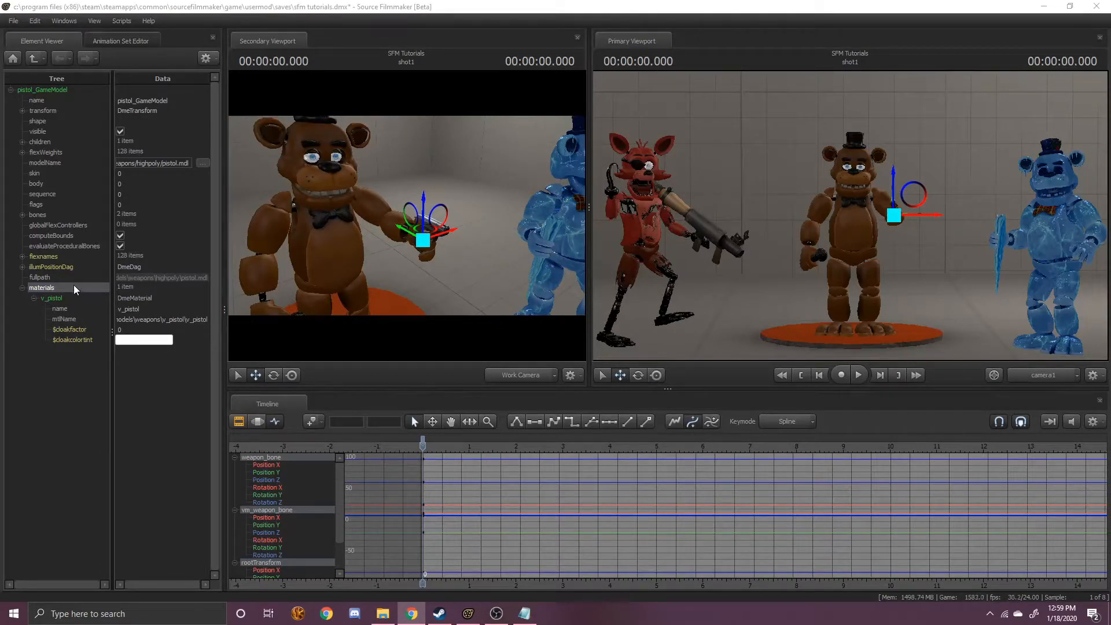
click(61, 299)
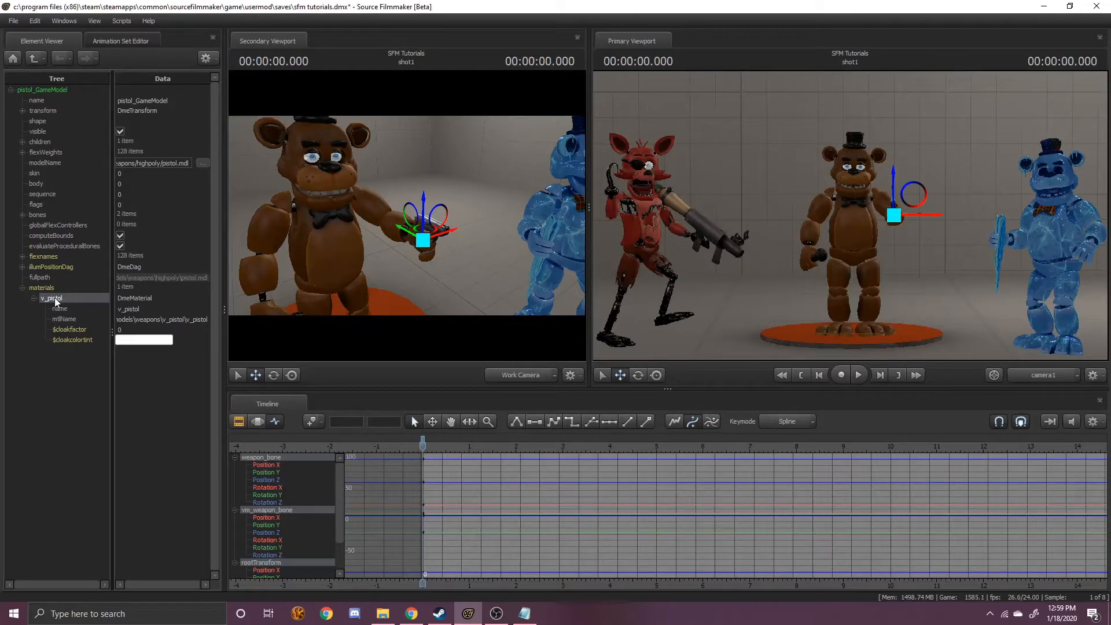
right_click(56, 299)
mouse_move(85, 382)
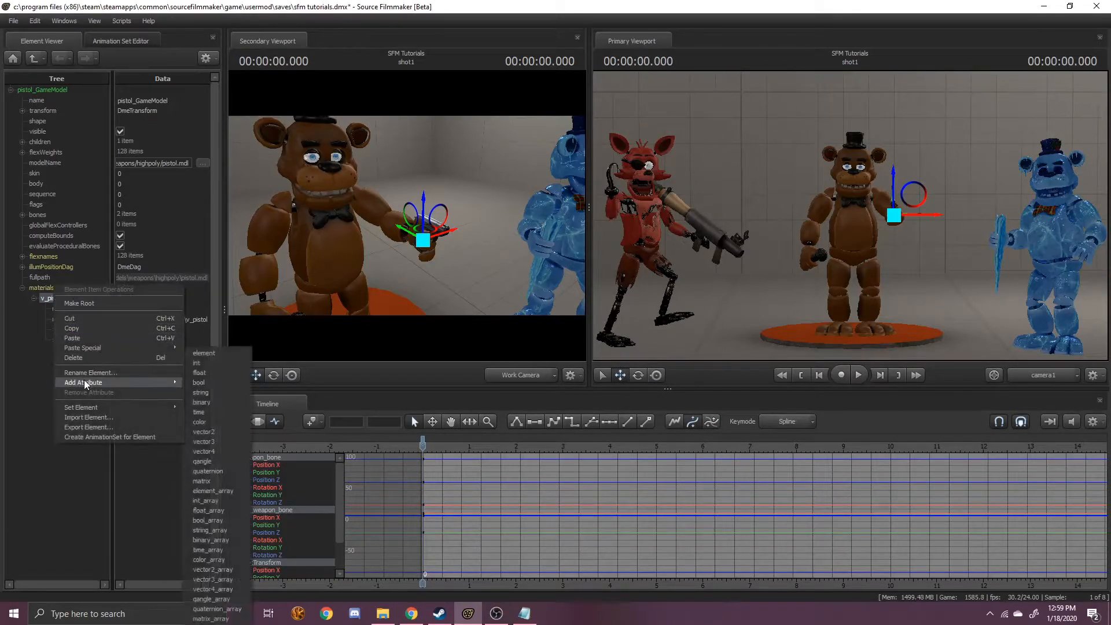
click(203, 373)
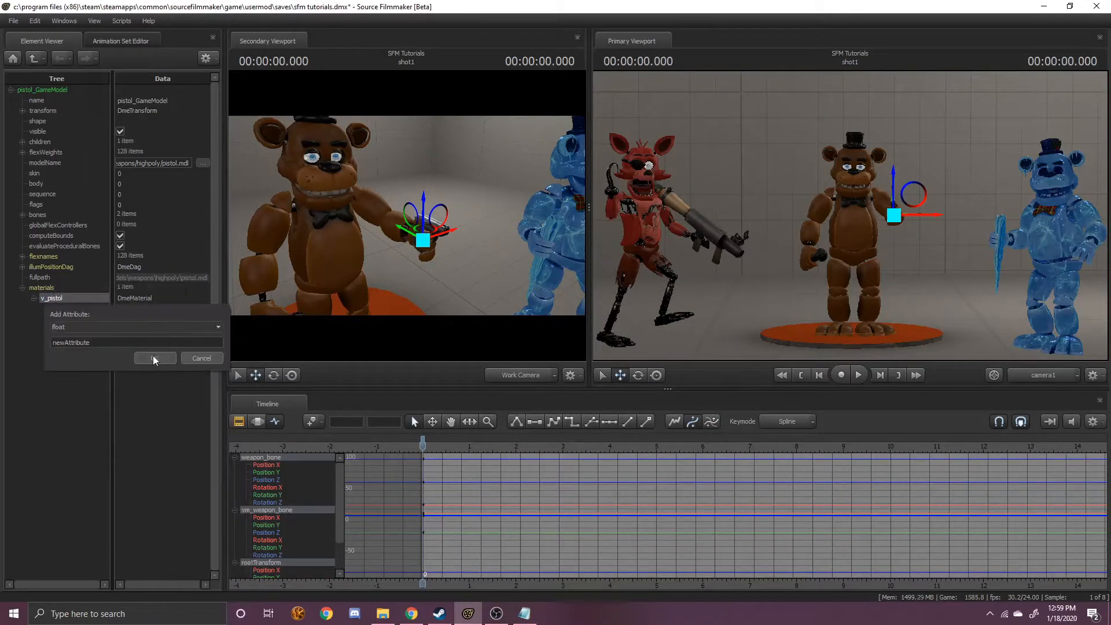
double_click(73, 343)
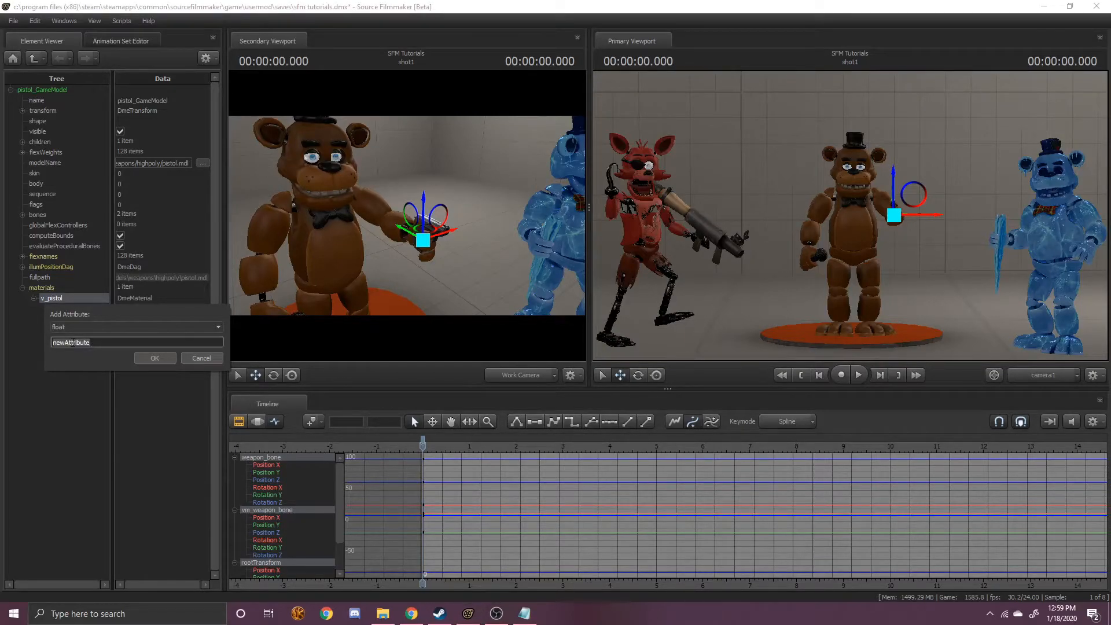
text(s)
text(alpha)
key(Delete)
text(a)
click(155, 359)
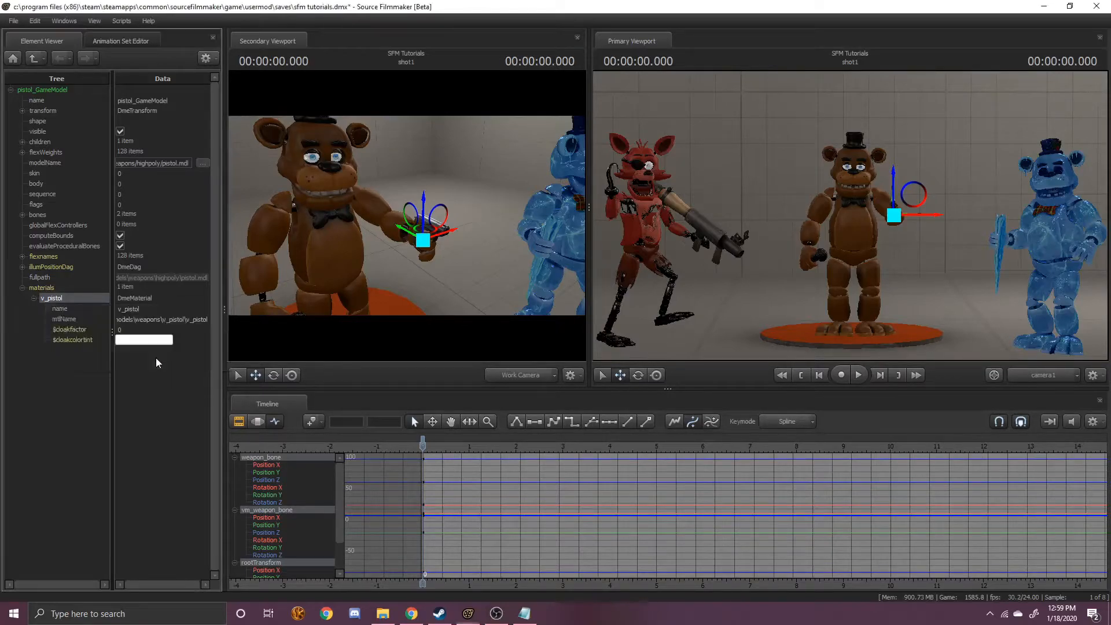
- Set the v_pistol material's new $alpha attribute to 1
mouse_move(402, 219)
mouse_down()
mouse_move(401, 255)
mouse_move(401, 219)
mouse_up()
key(w)
double_click(154, 351)
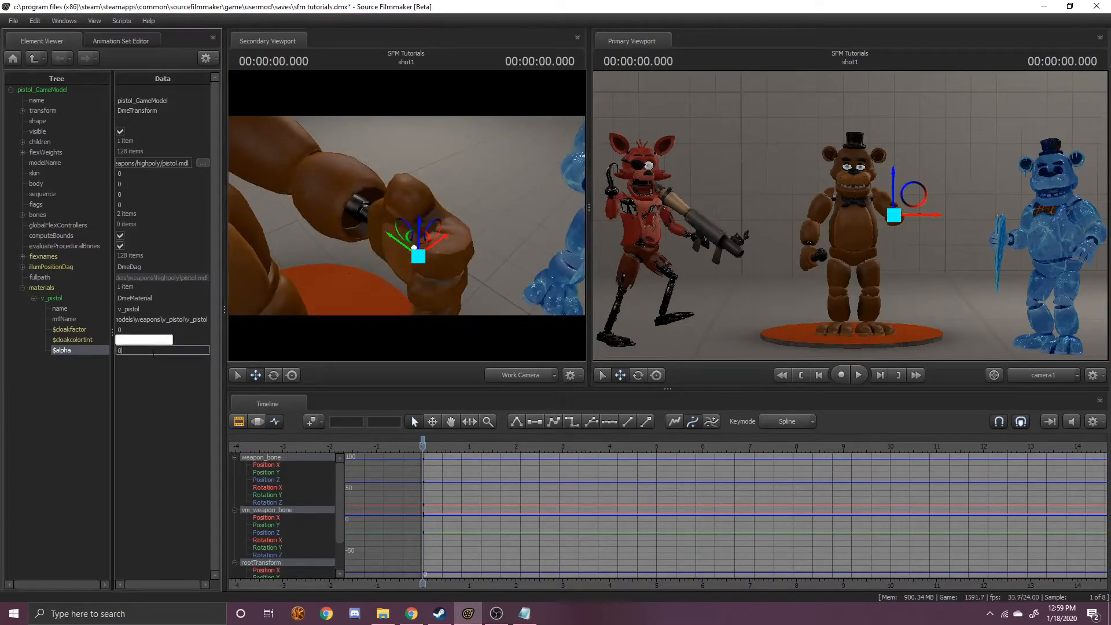
text(1)
key(Return)
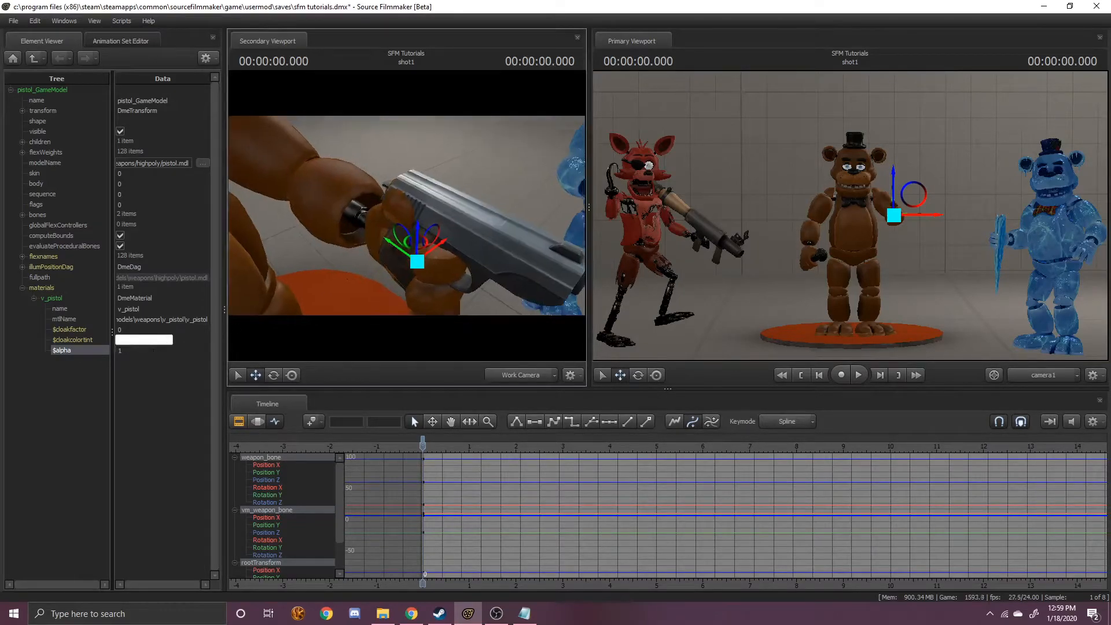
- Try $alpha values of 0.5 and 0.2 on the v_pistol material
double_click(124, 355)
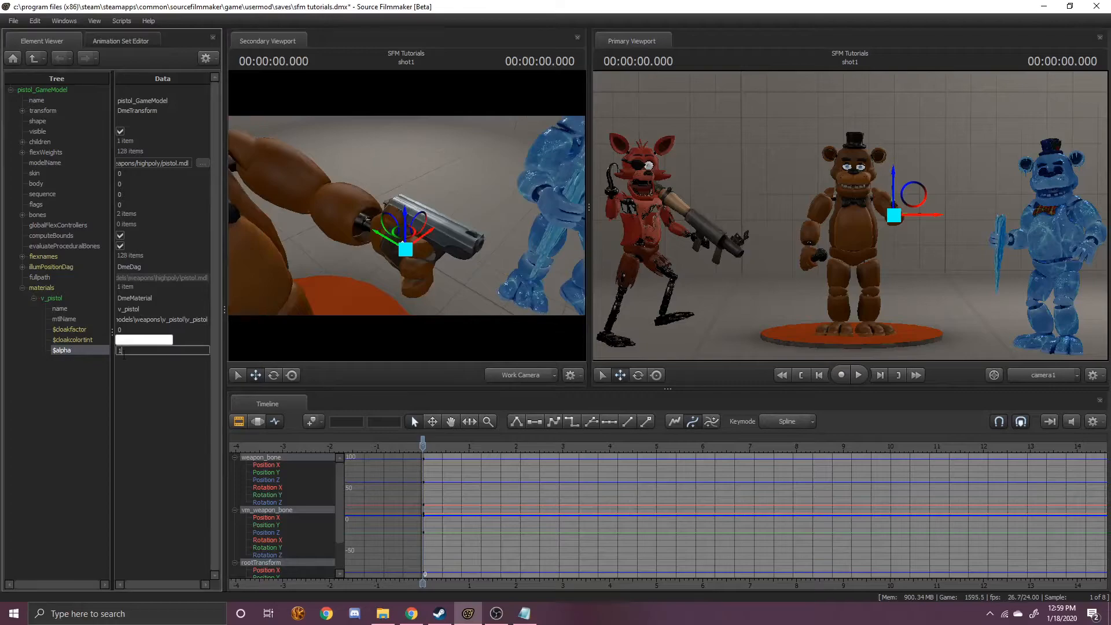
text(0.5)
key(Return)
drag(523, 273, 532, 254)
key(w)
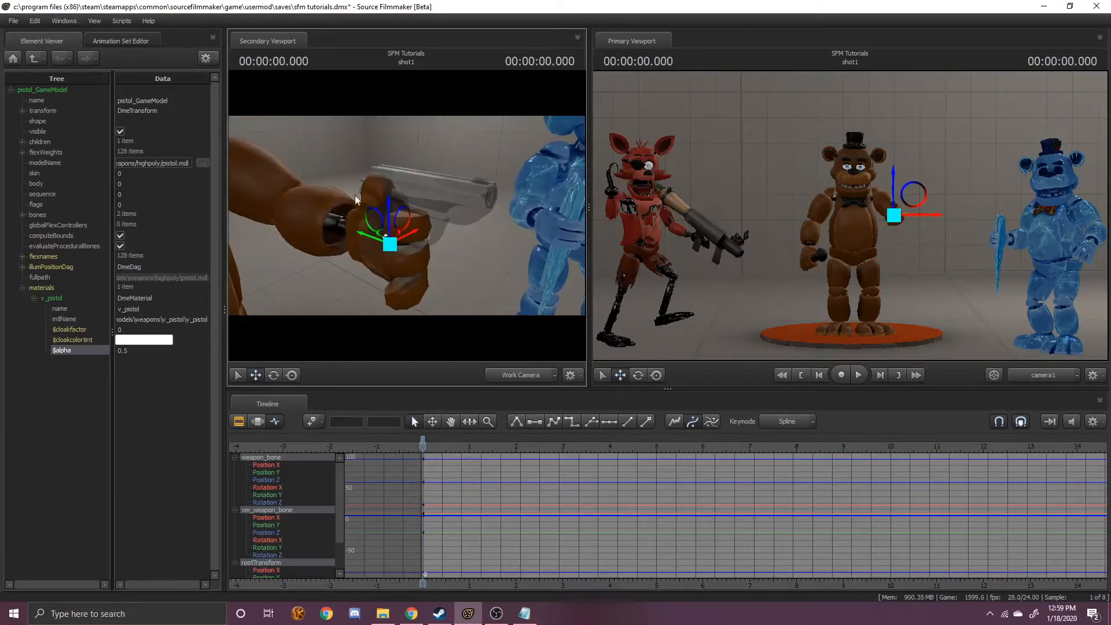
double_click(124, 349)
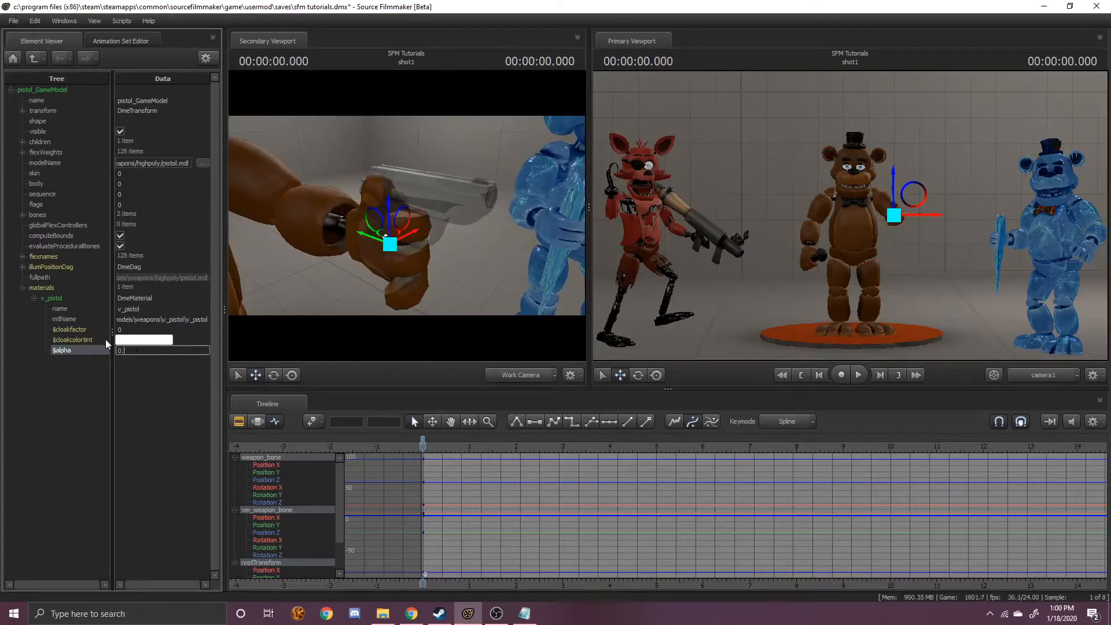
text(2)
key(Return)
- Set the v_pistol material's $alpha back to 1
double_click(163, 351)
key(ctrl+a)
text(1)
key(Return)
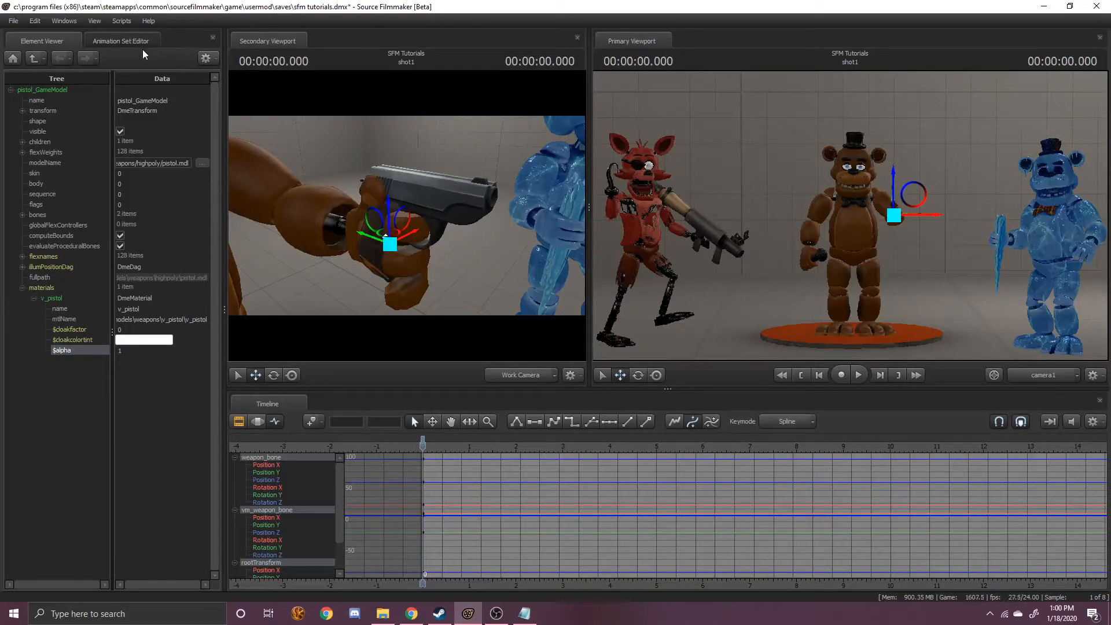
- Expand the pistol1 animation set down to the position and rotation controls of its bones
click(124, 40)
click(68, 182)
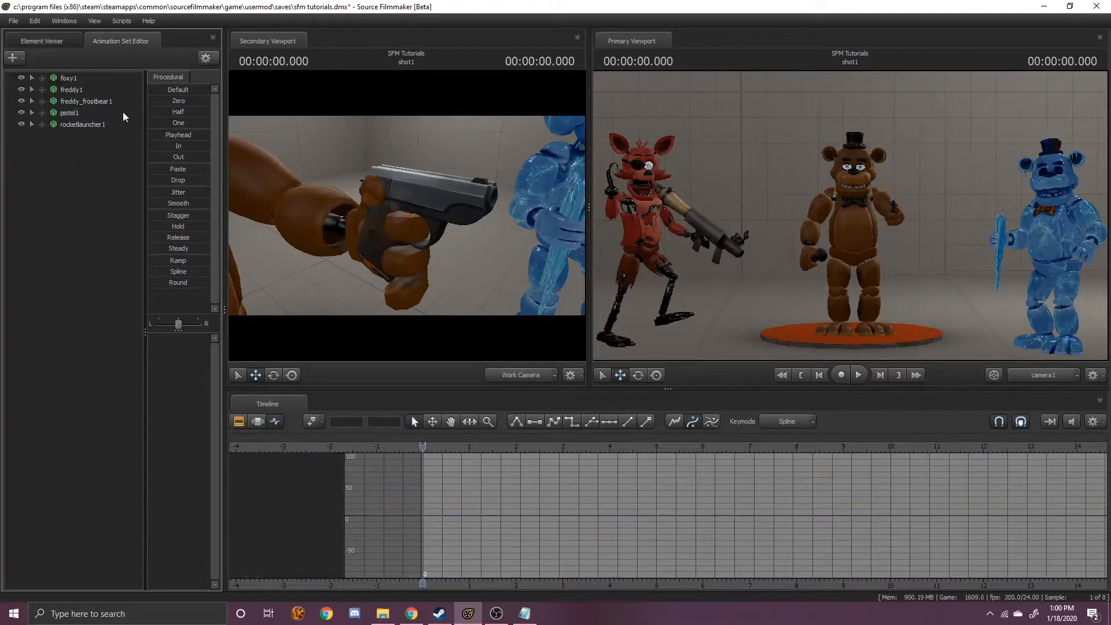
click(42, 113)
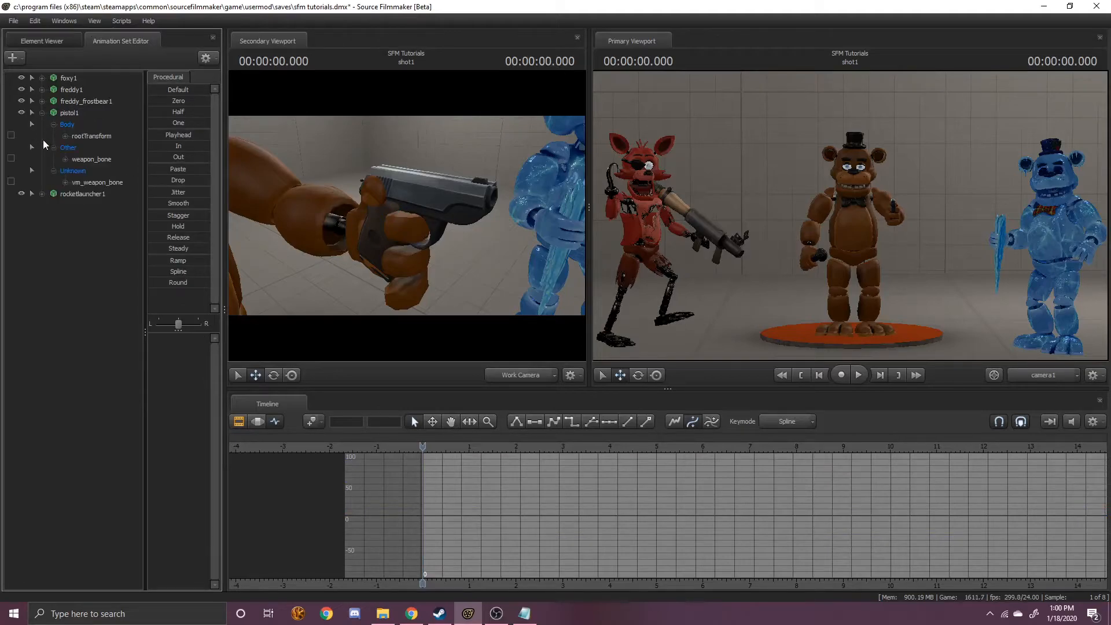
click(66, 183)
click(65, 159)
click(65, 136)
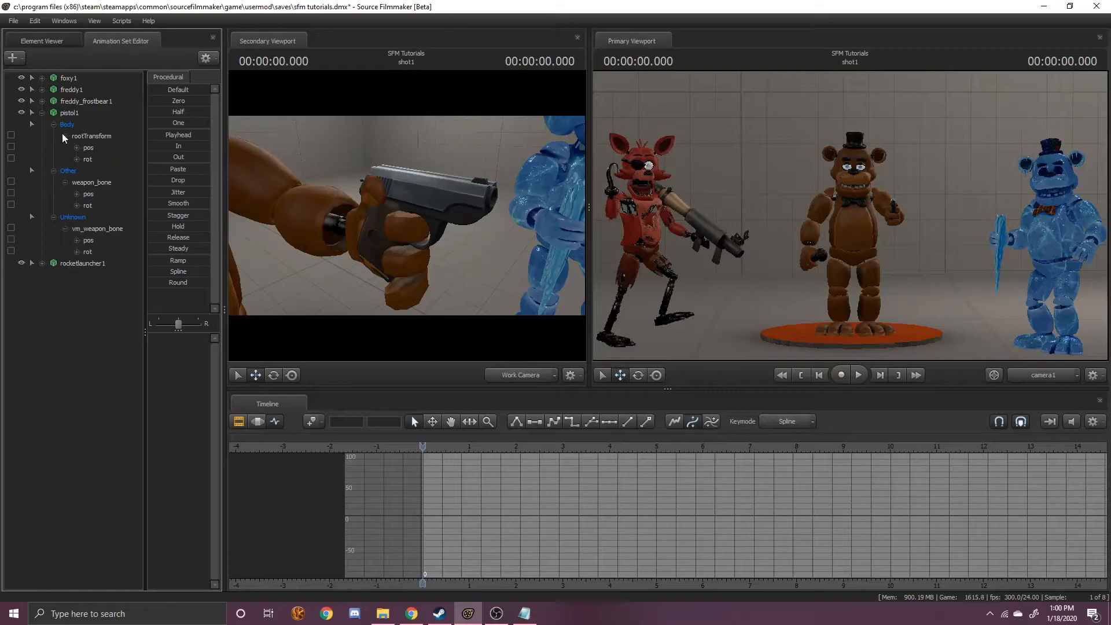
- Create an animation set for the v_pistol material, with $alpha and $cloakfactor control ranges from 0.00 to 1.00
click(63, 42)
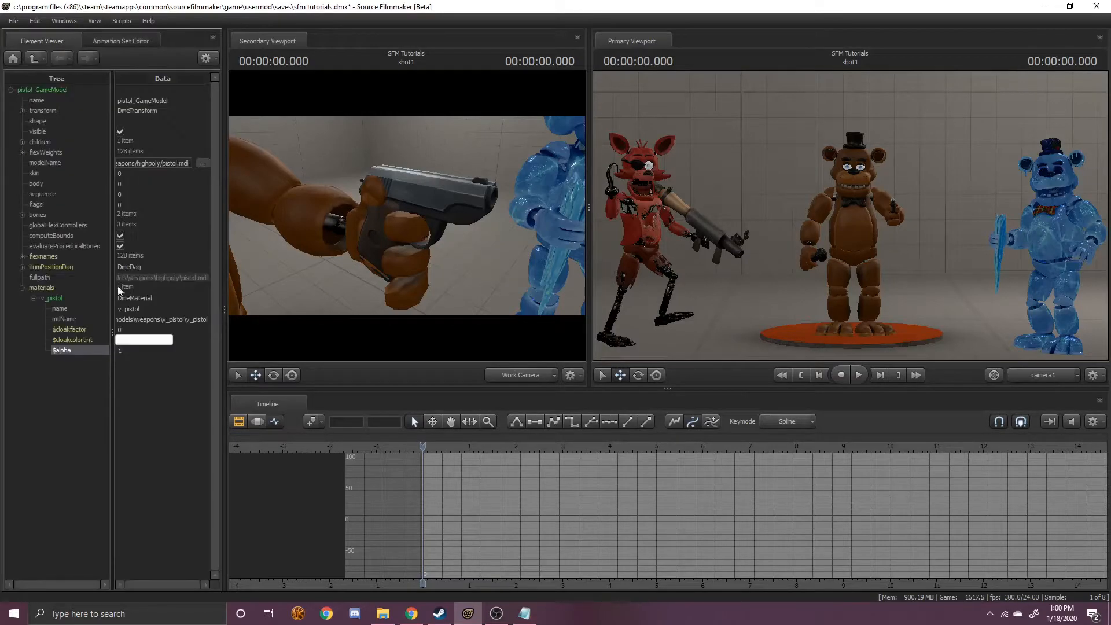
click(63, 298)
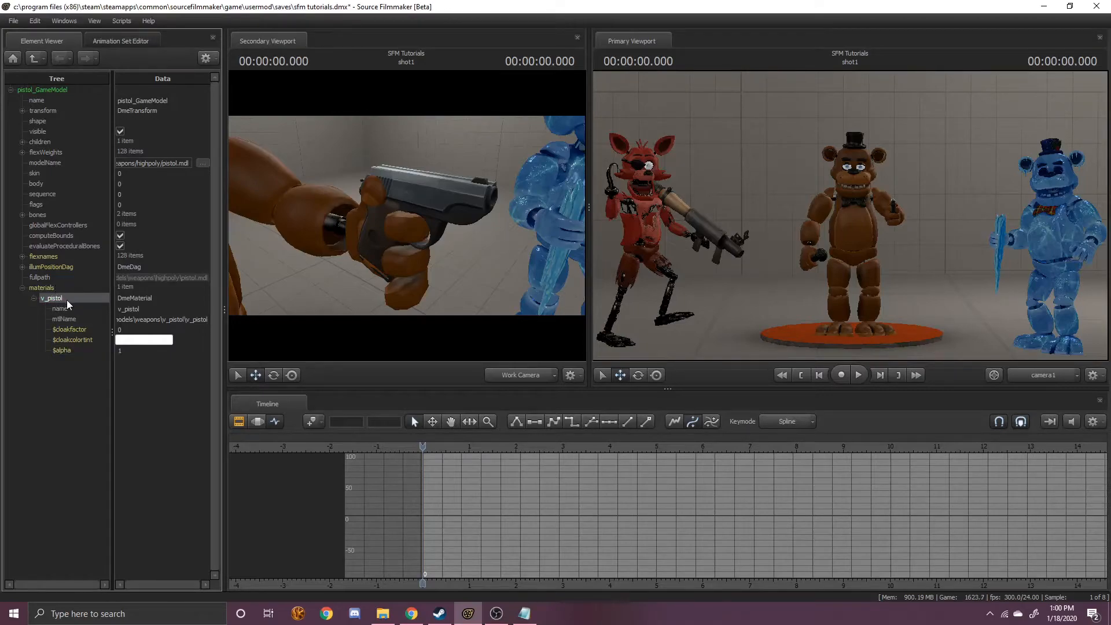
right_click(67, 300)
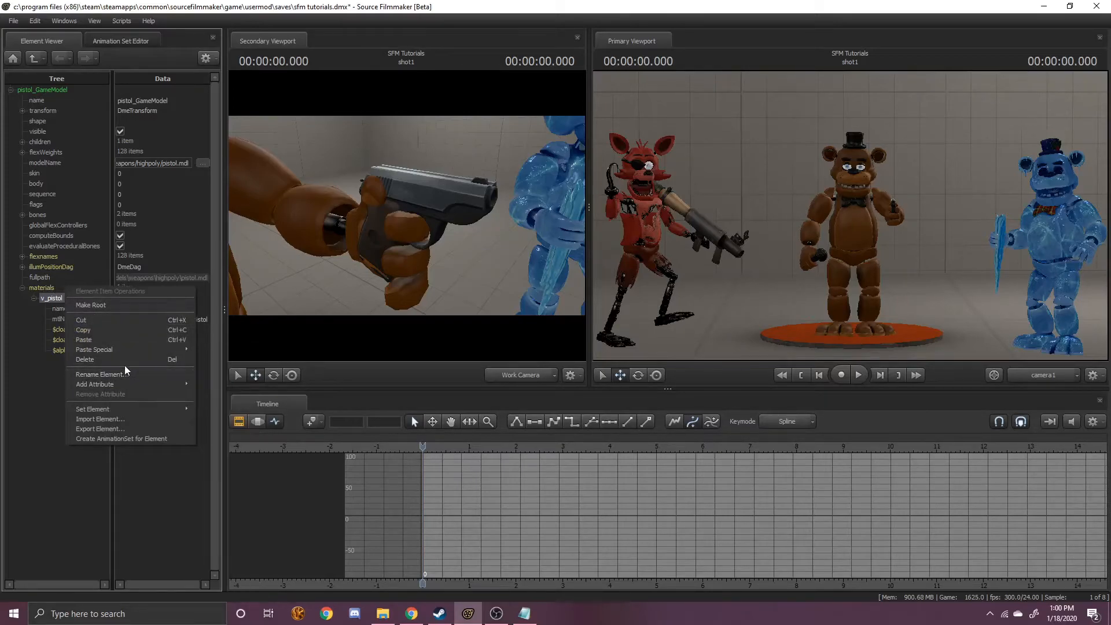
click(157, 437)
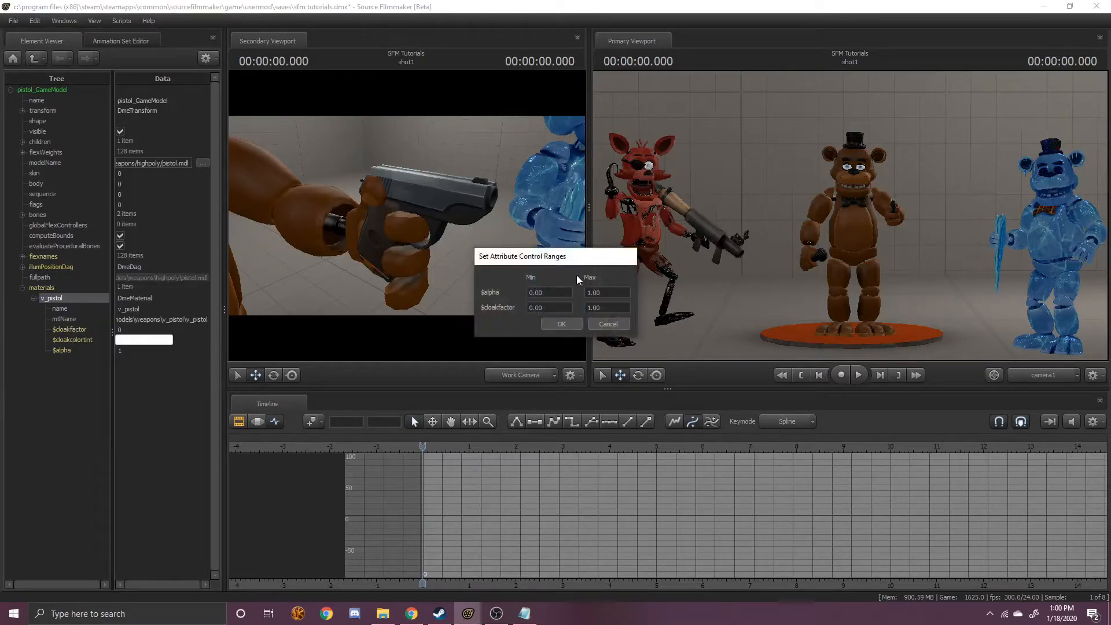
drag(571, 253, 311, 313)
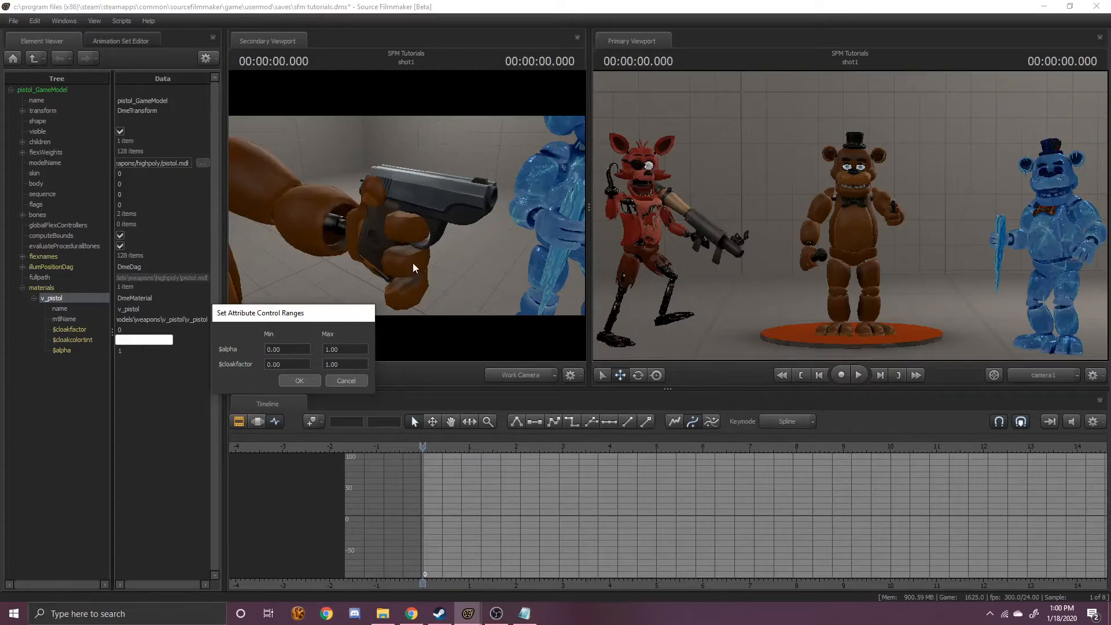
click(301, 380)
- Expand the v_pistol1 animation set and select its $alpha control
click(103, 39)
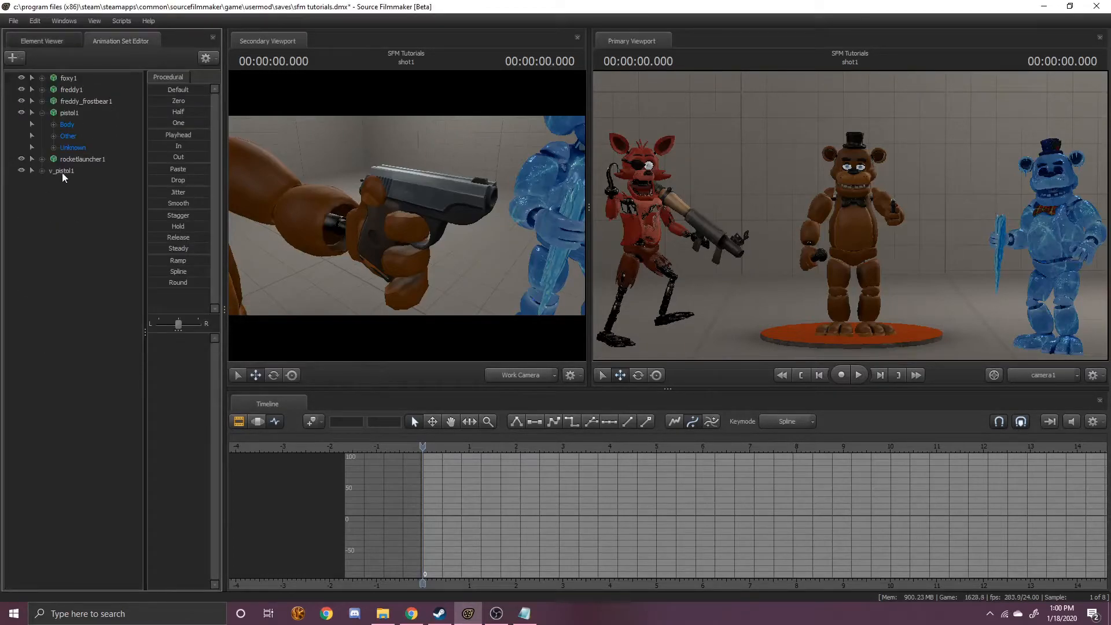
click(51, 170)
click(42, 170)
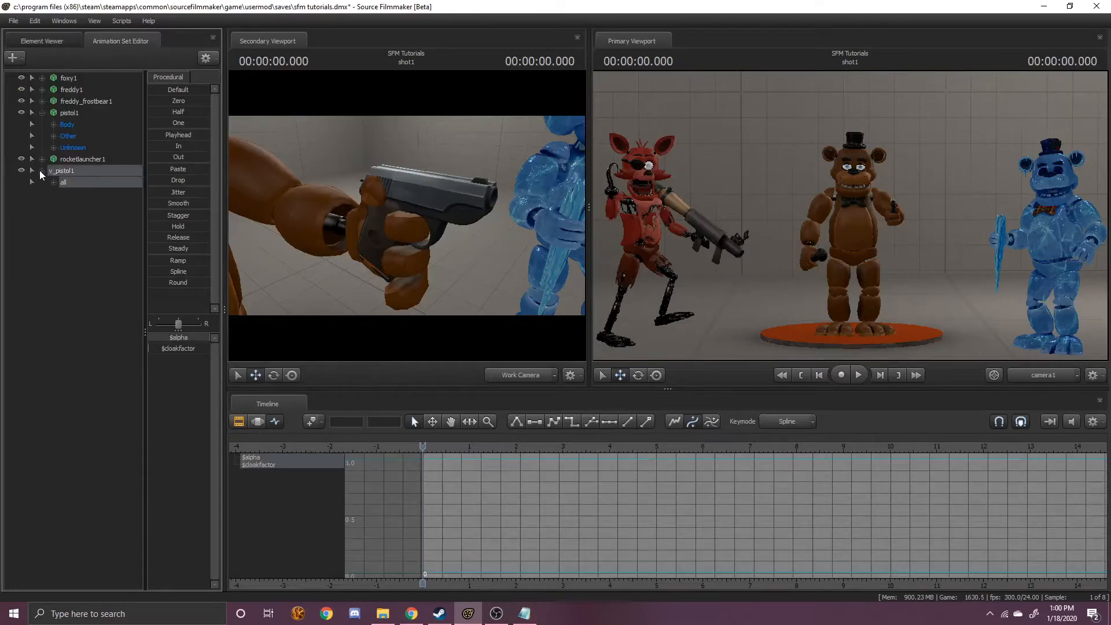
click(53, 182)
click(92, 193)
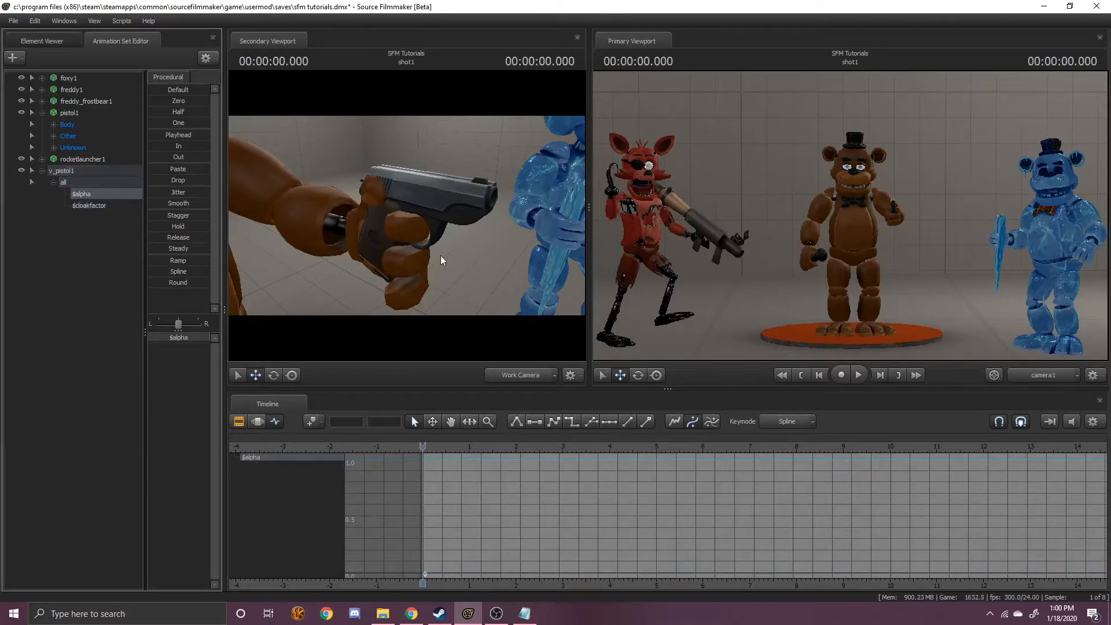
- Keyframe the v_pistol material's $alpha from 0 at 0 seconds to 1 at 1 second
drag(448, 299, 423, 294)
key(s)
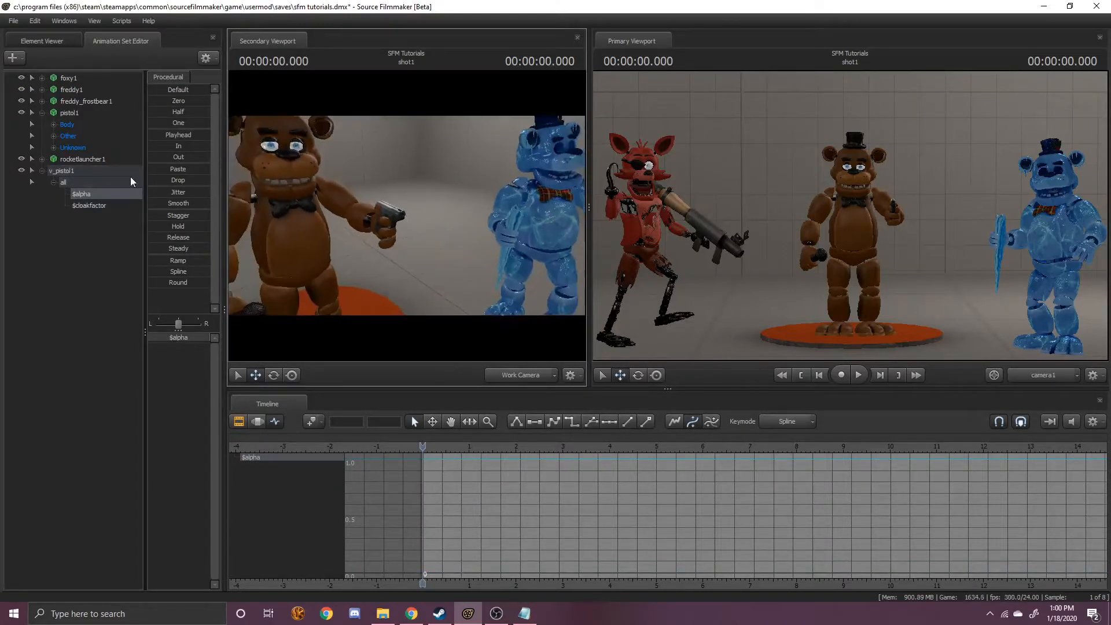
mouse_move(265, 354)
mouse_down()
mouse_move(254, 341)
mouse_move(246, 350)
mouse_up()
key(w)
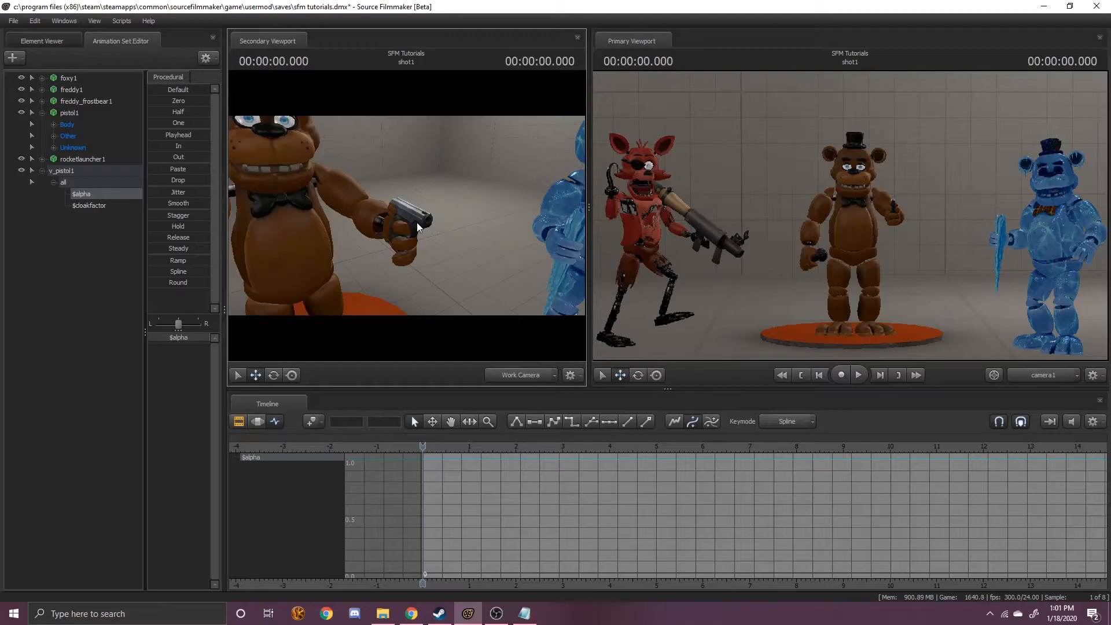
key(ctrl)
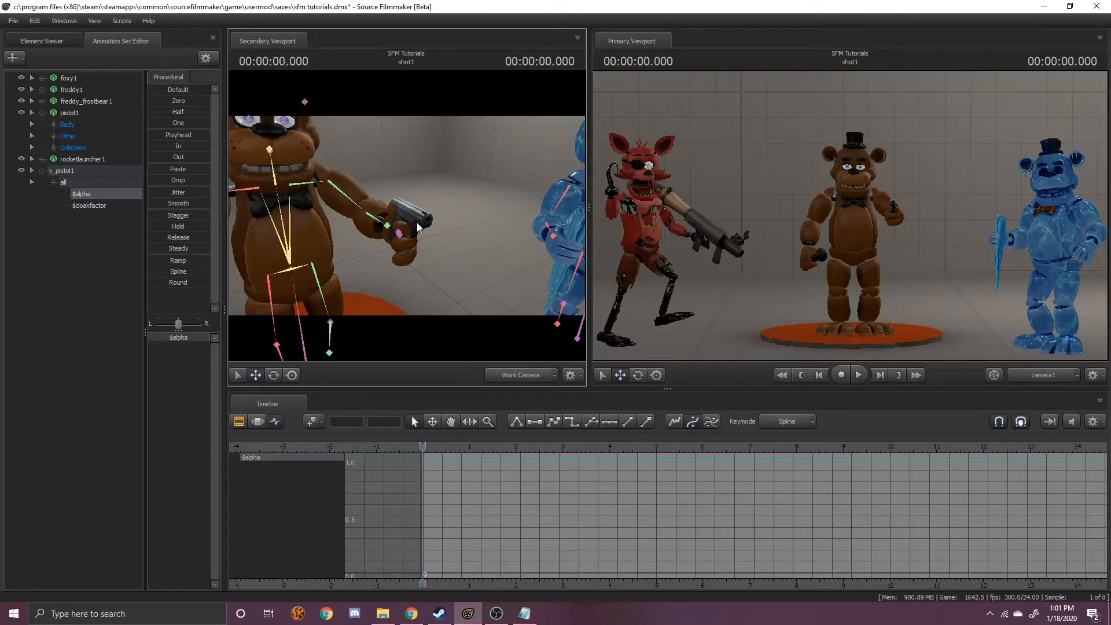
key(ctrl)
key(ctrl)
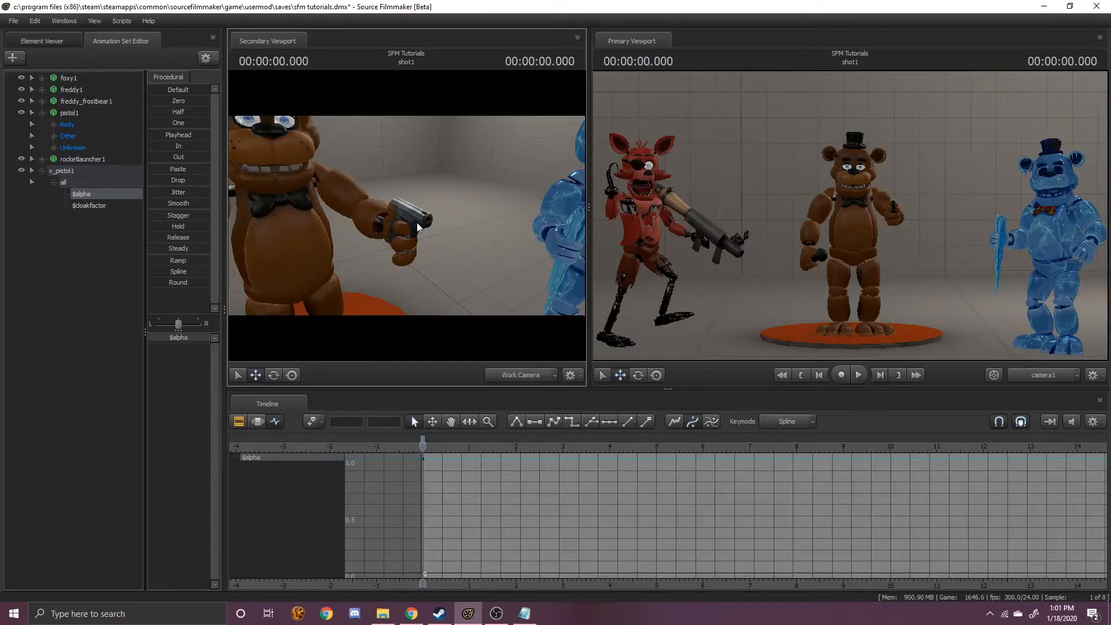
drag(208, 338, 485, 325)
key(Page_Down)
key(Page_Down)
click(474, 458)
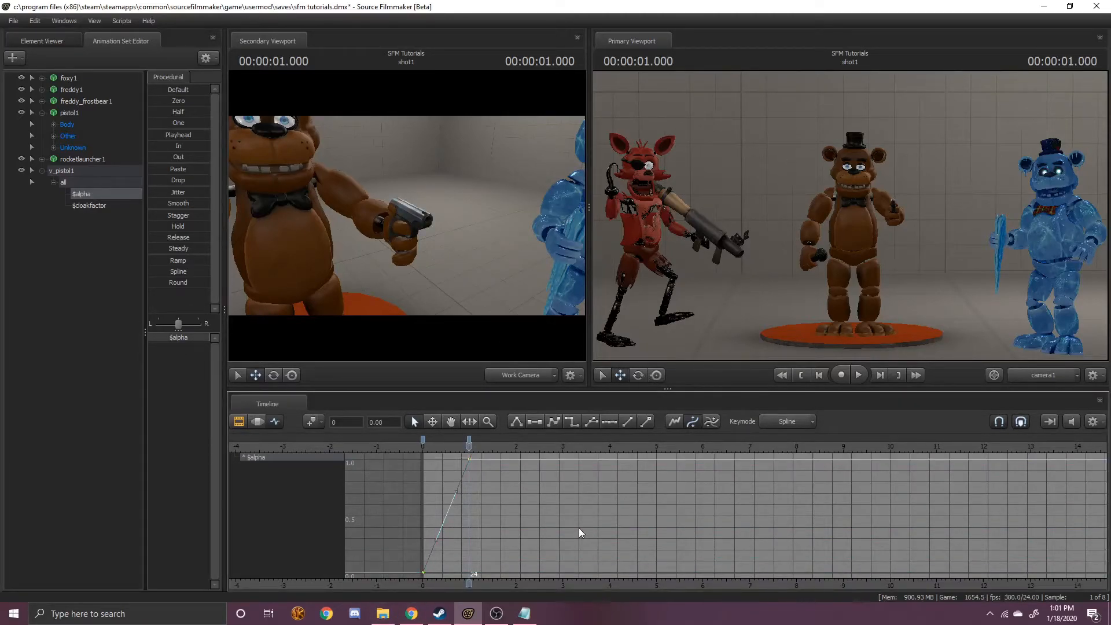
- Make the $alpha keys stepped so the pistol appears instantly at 1 second, and play the animation back
key(4)
key(Home)
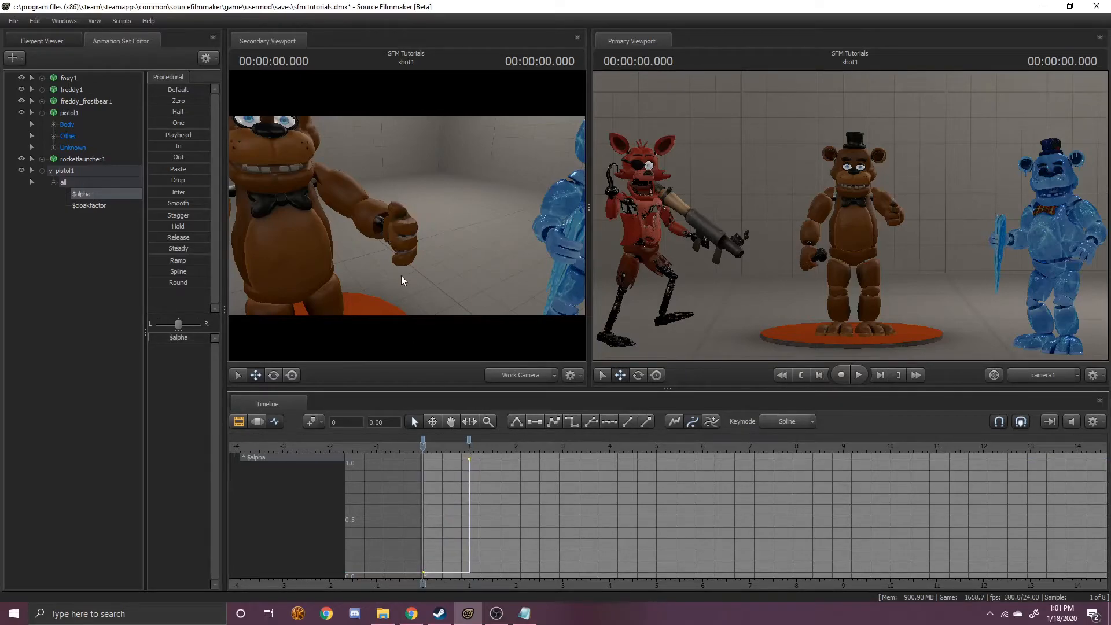
key(space)
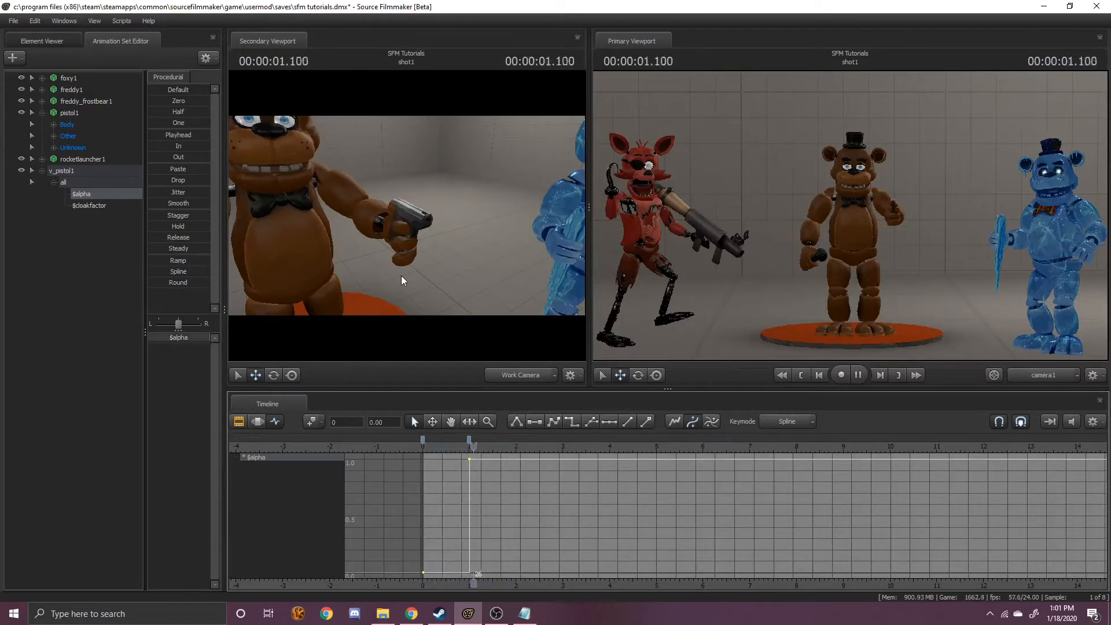
key(space)
drag(402, 276, 389, 206)
key(space)
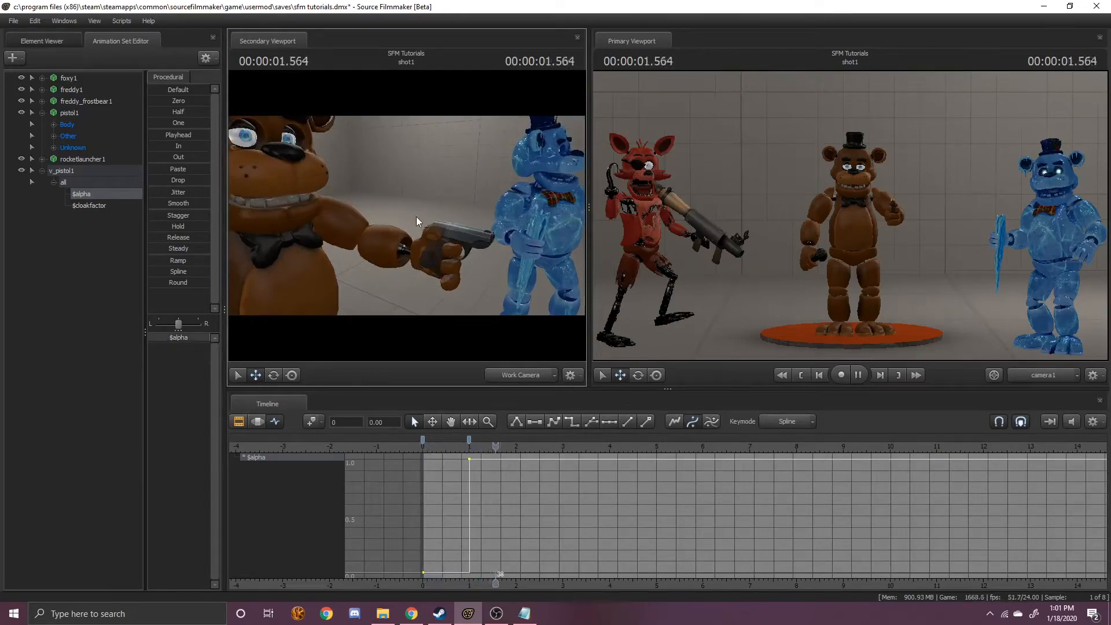
key(space)
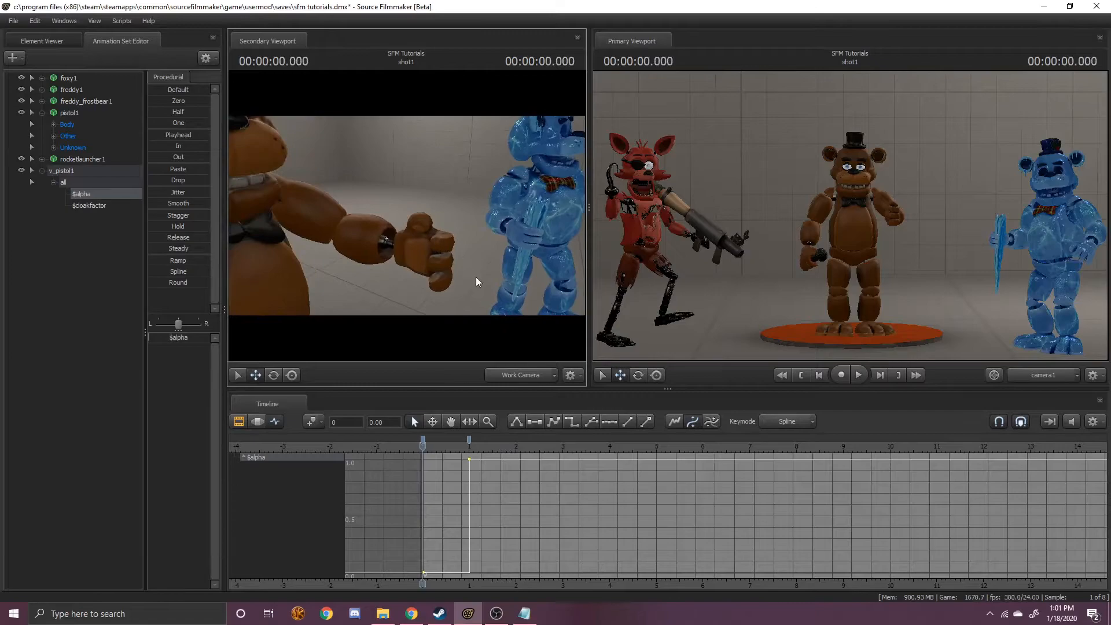
- Change both $alpha keys from stepped back to a continuous ramp and play back the pistol's fade-in
drag(481, 456, 393, 578)
key(1)
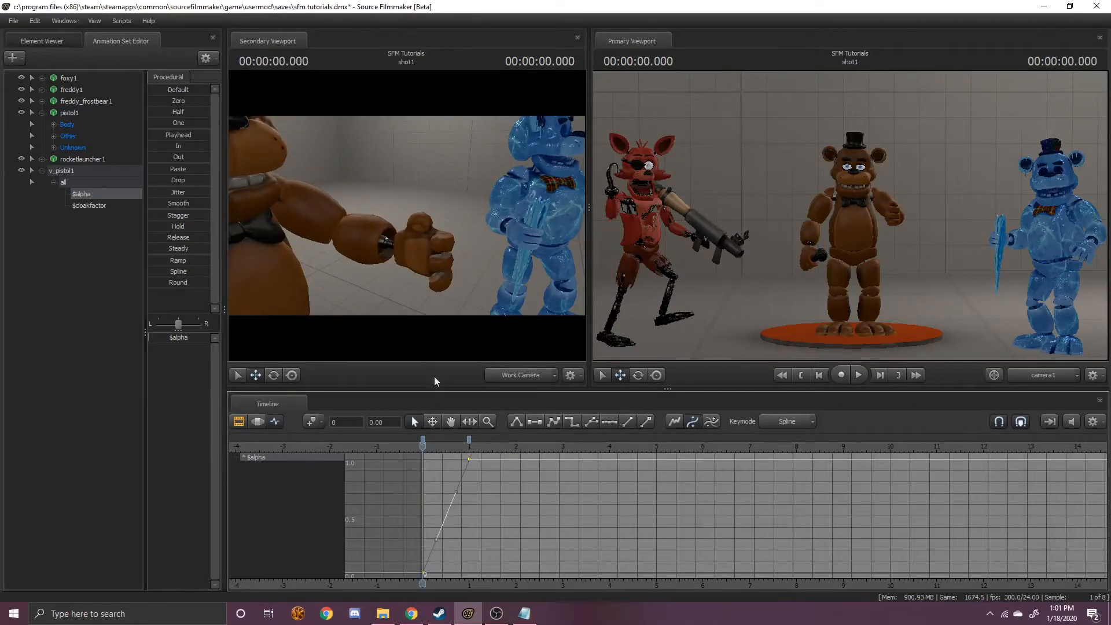
key(space)
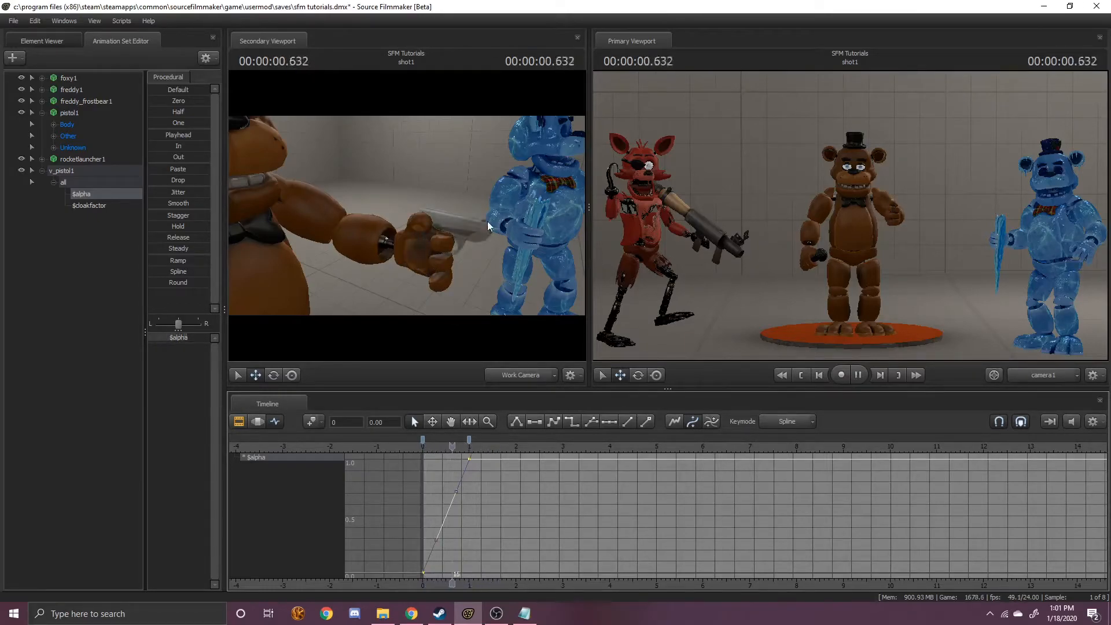
key(space)
key(space)
key(space)
drag(403, 216, 449, 360)
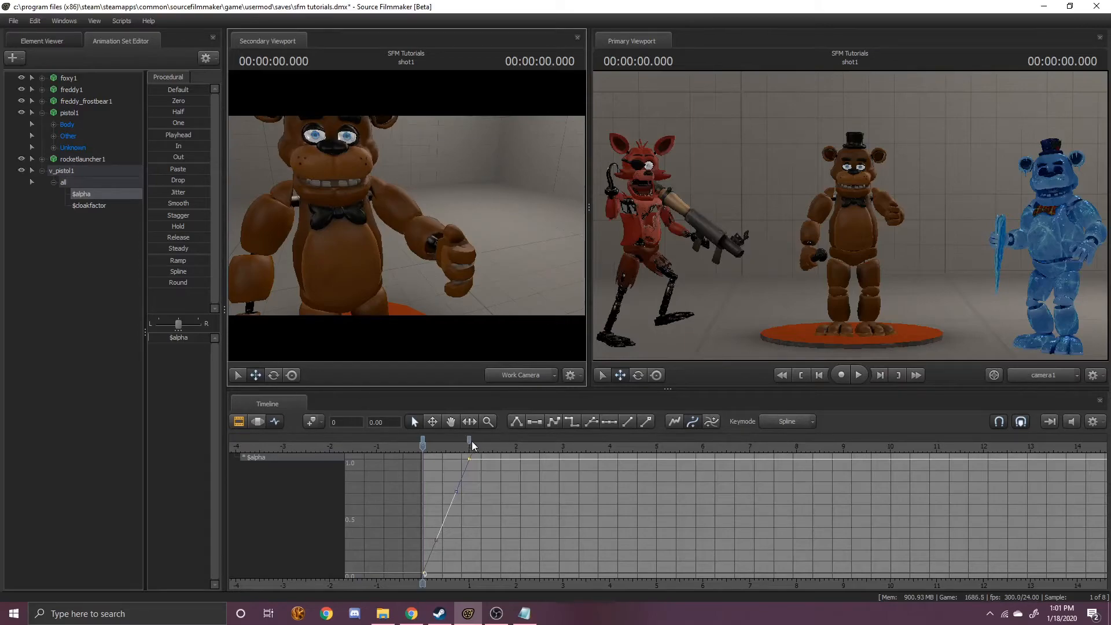
- Keyframe the v_pistol material's $cloakfactor from 0 at 0 seconds to 1 at 1 second
click(96, 206)
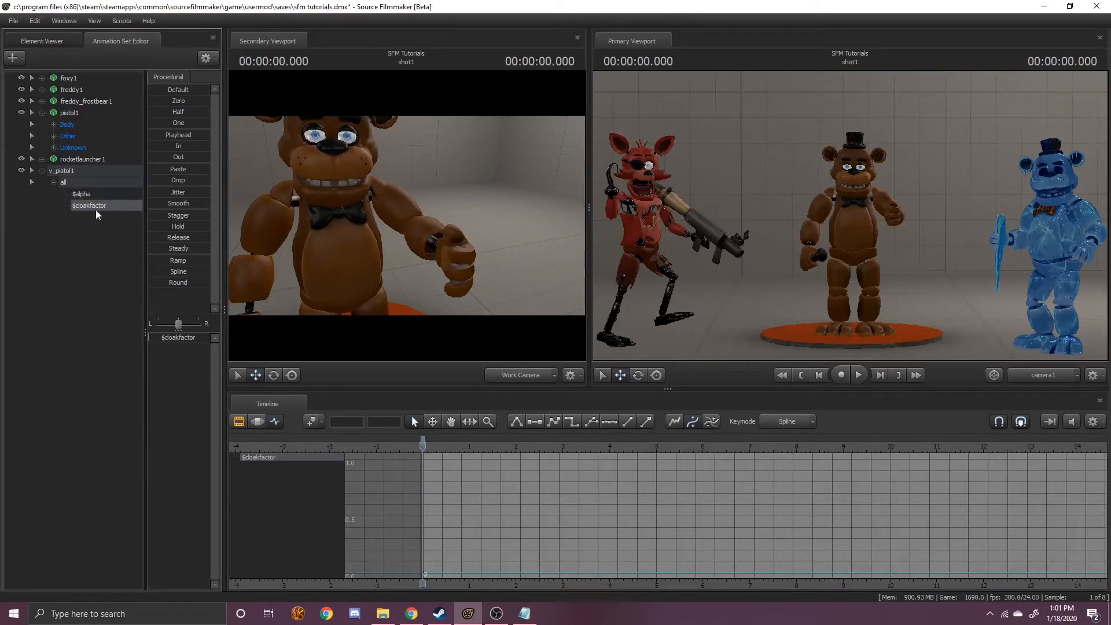
click(85, 194)
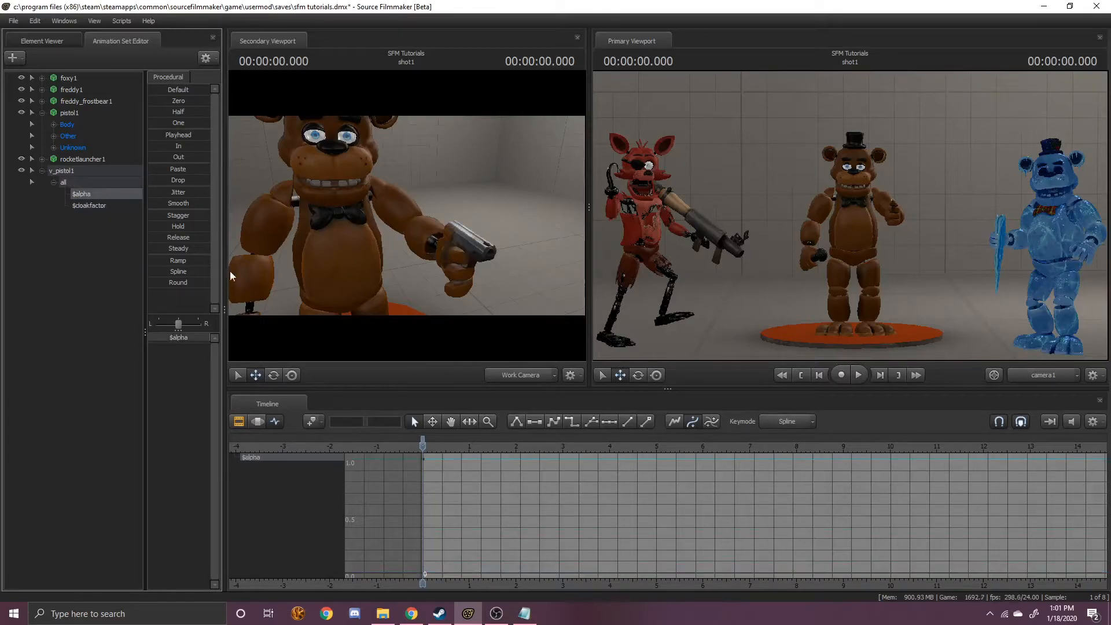
click(125, 209)
key(ctrl+Right)
key(ctrl+Right)
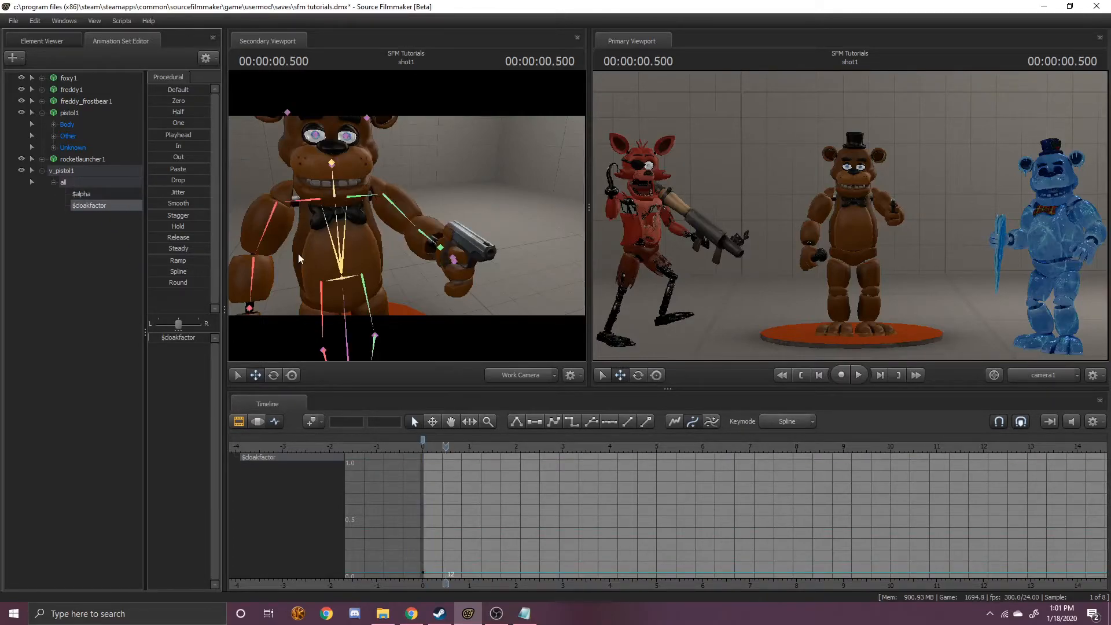
drag(170, 337, 209, 337)
drag(505, 306, 528, 327)
- Play back the $cloakfactor animation on Freddy's pistol from 0 seconds
key(space)
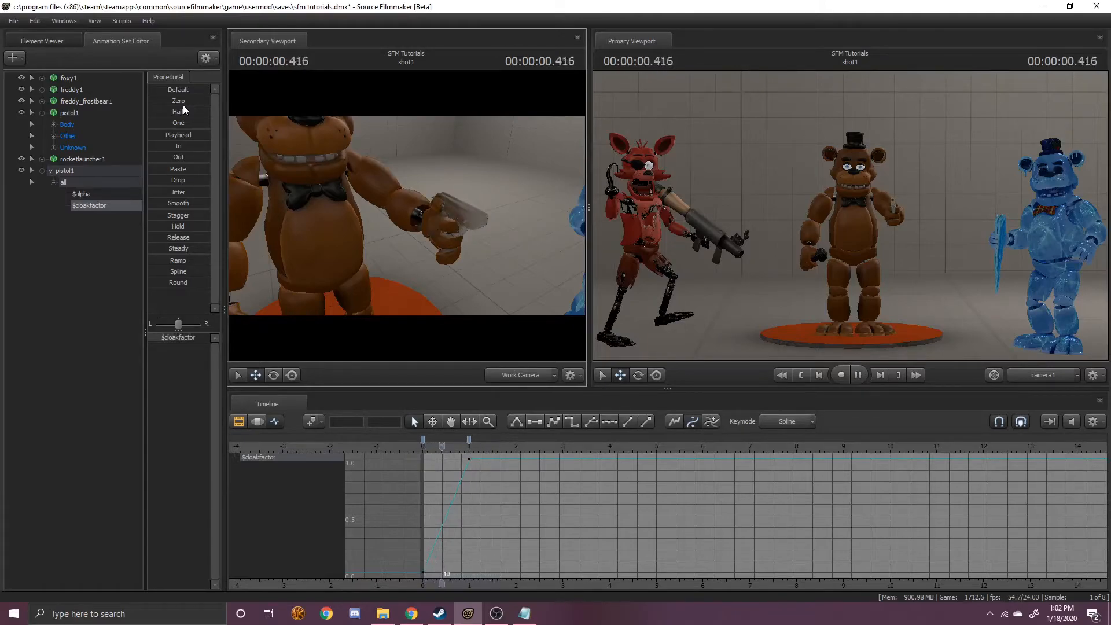
key(space)
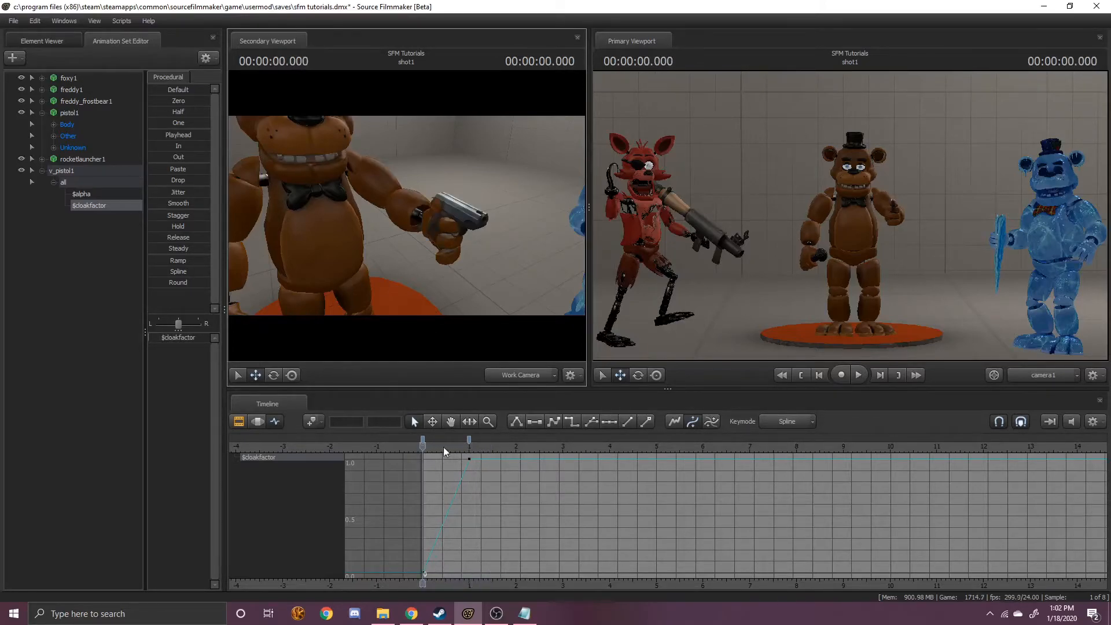
mouse_move(423, 440)
mouse_down()
mouse_move(488, 442)
mouse_move(418, 442)
mouse_move(469, 441)
mouse_up()
key(space)
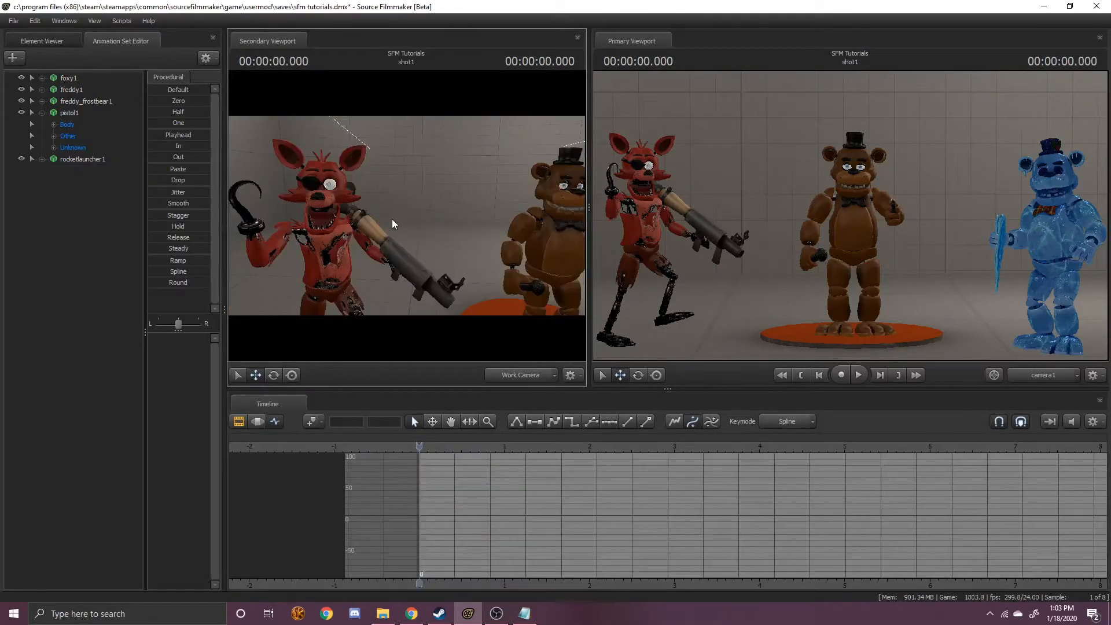
- Switch the timeline to the Clip Editor, frame Foxy's rocket launcher, and collapse the pistol1 animation set
drag(391, 219, 394, 231)
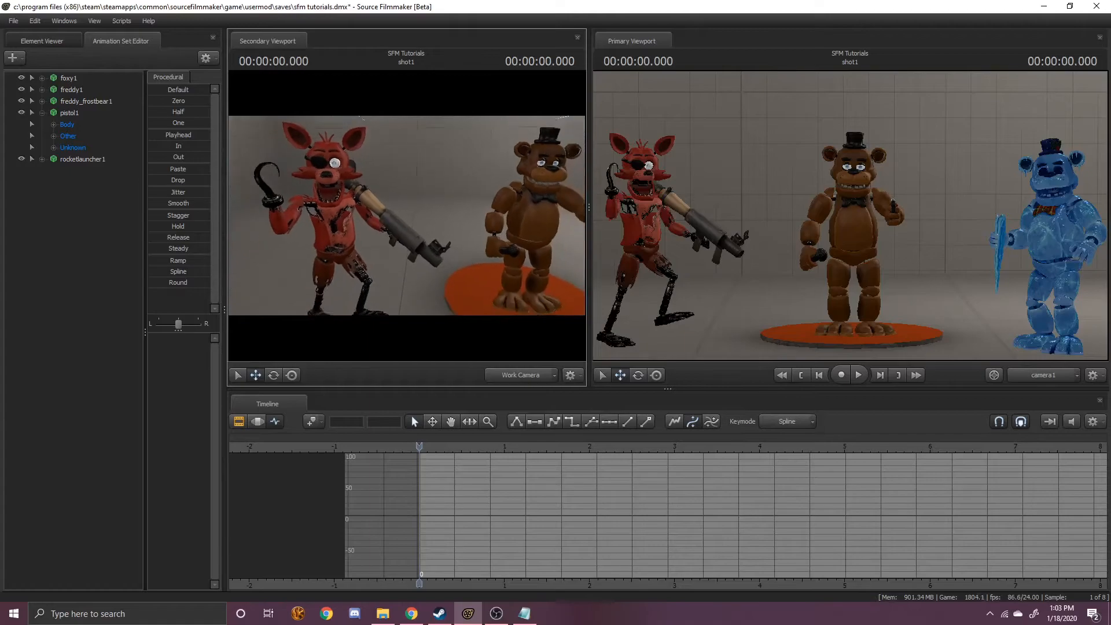
key(s)
click(240, 421)
key(w)
key(w)
drag(449, 268, 373, 189)
key(s)
key(w)
drag(495, 217, 414, 274)
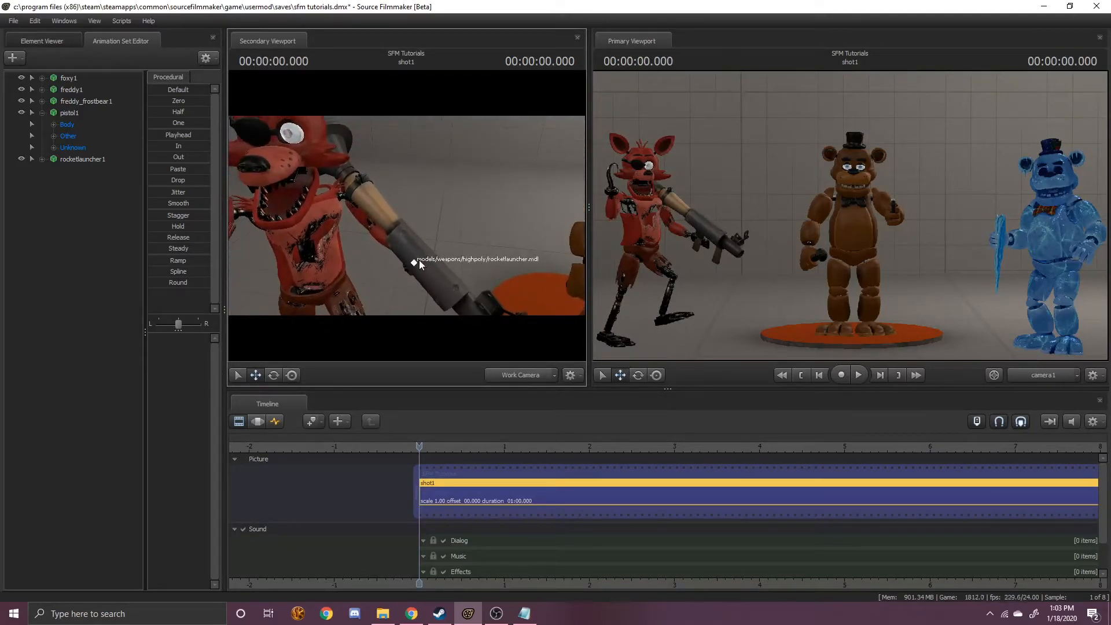
click(53, 125)
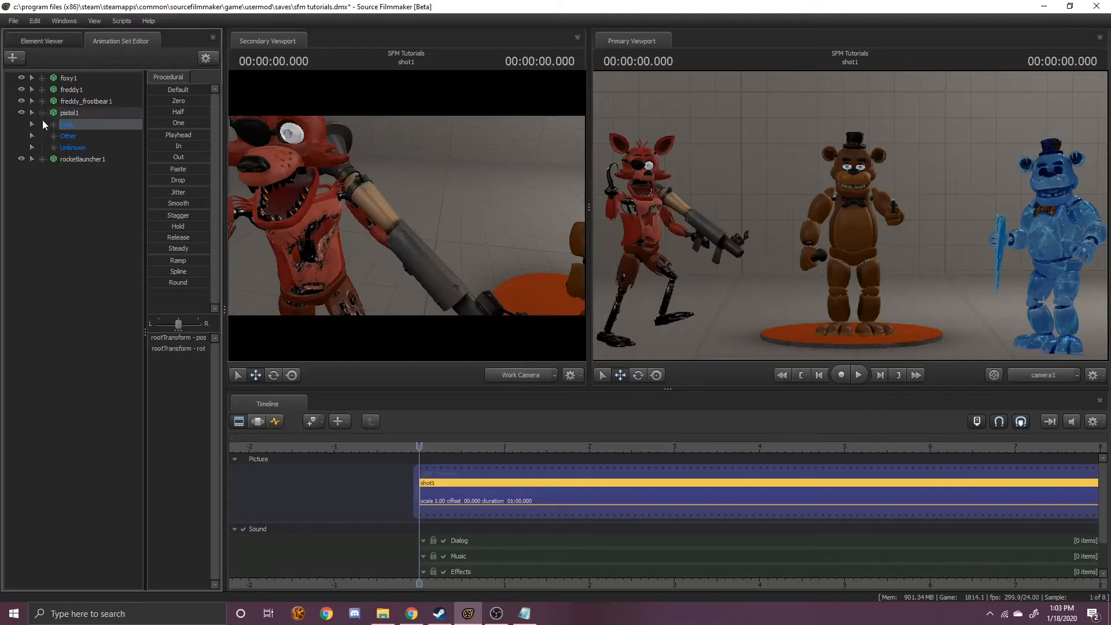
click(42, 113)
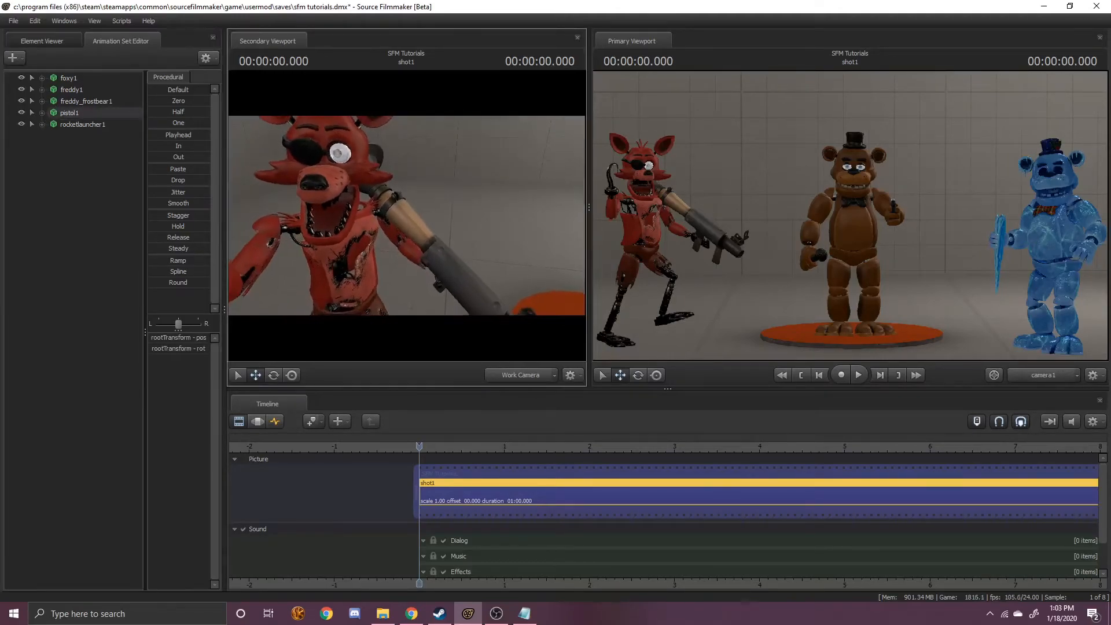
- Frame Foxy with his rocket launcher and split shot1 at the 2-second mark
key(s)
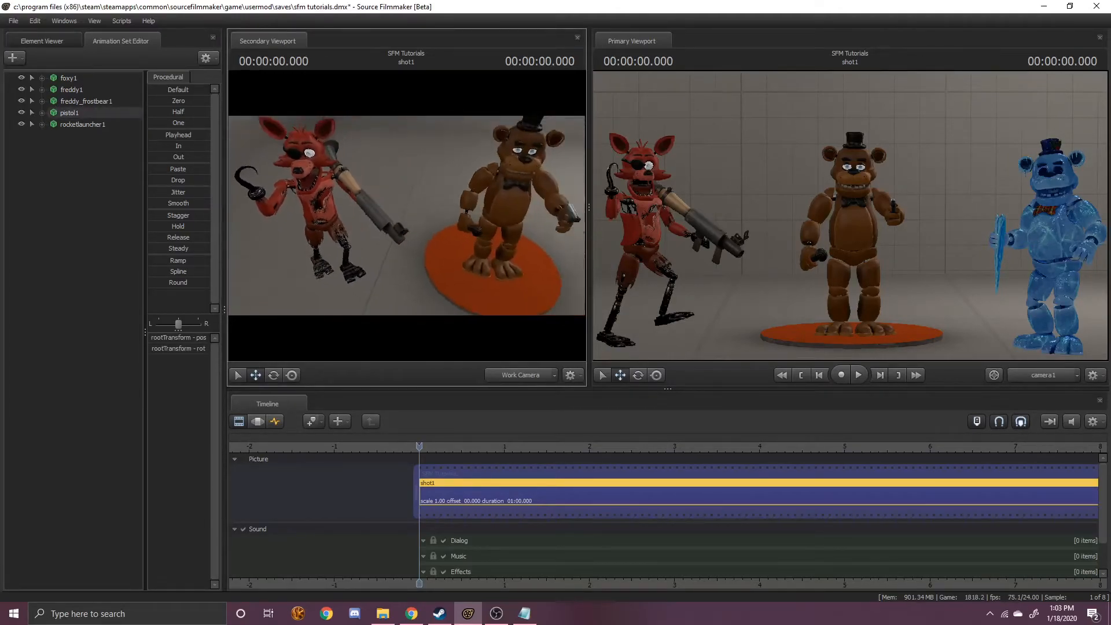
key(w)
key(s)
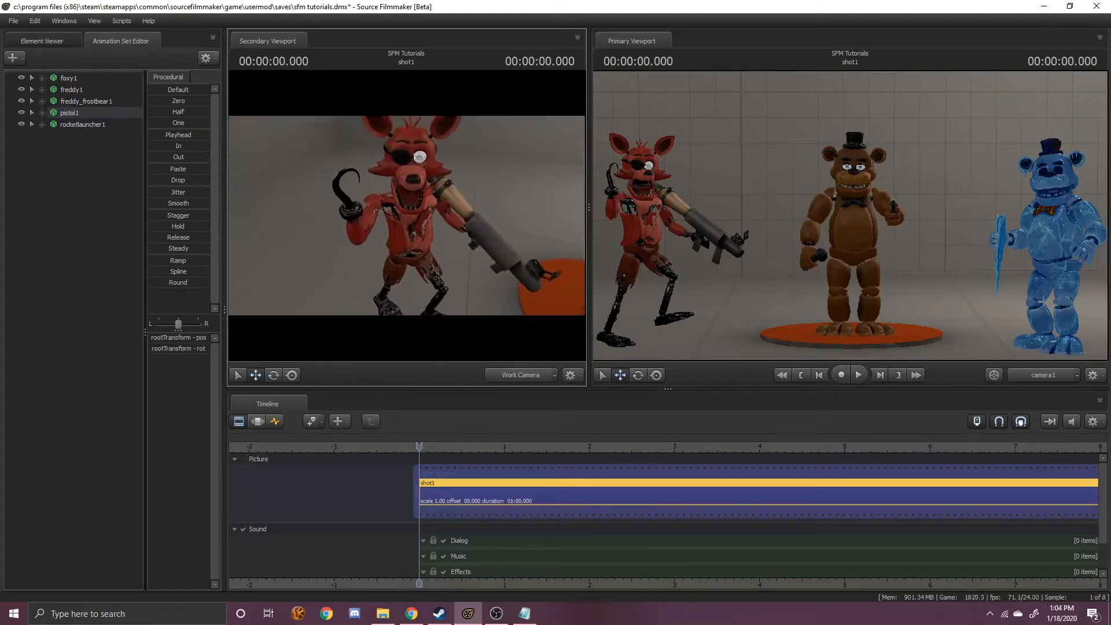
key(w)
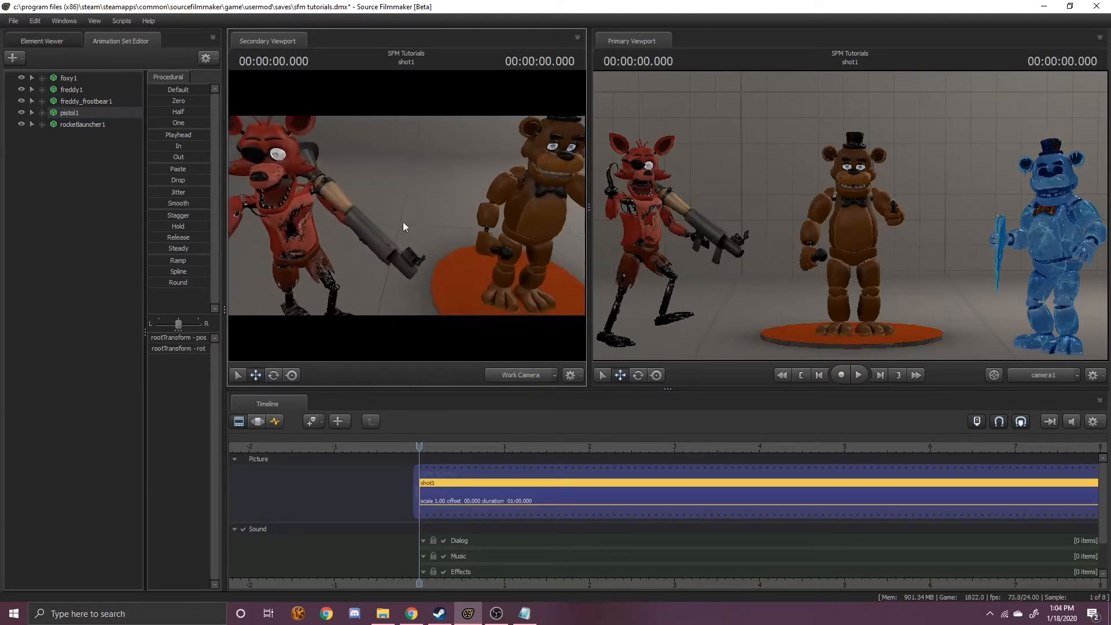
key(s)
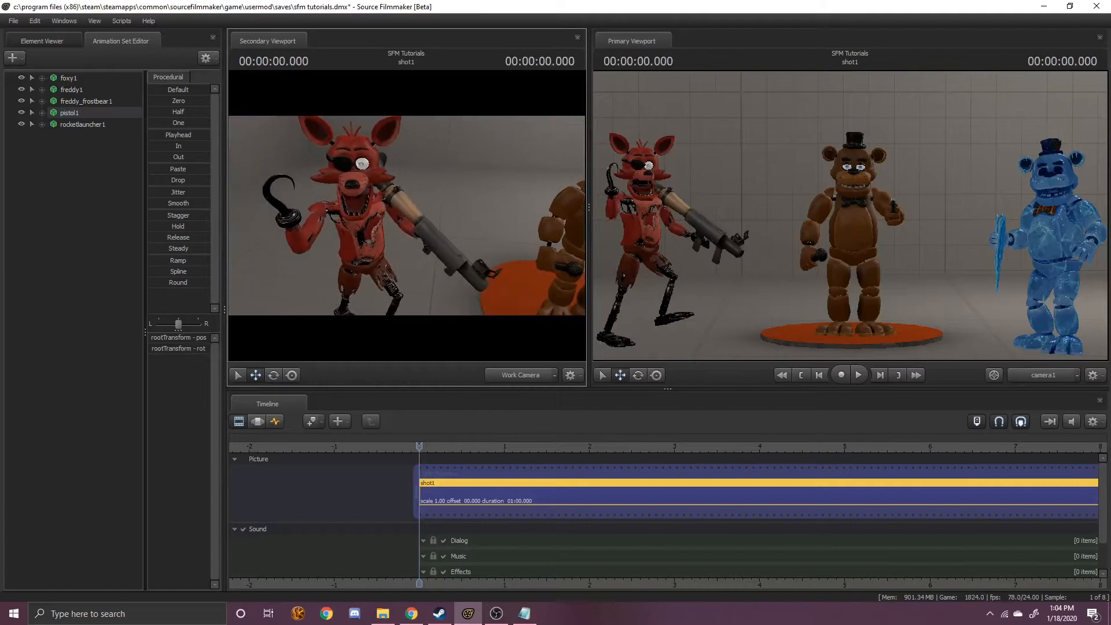
key(w)
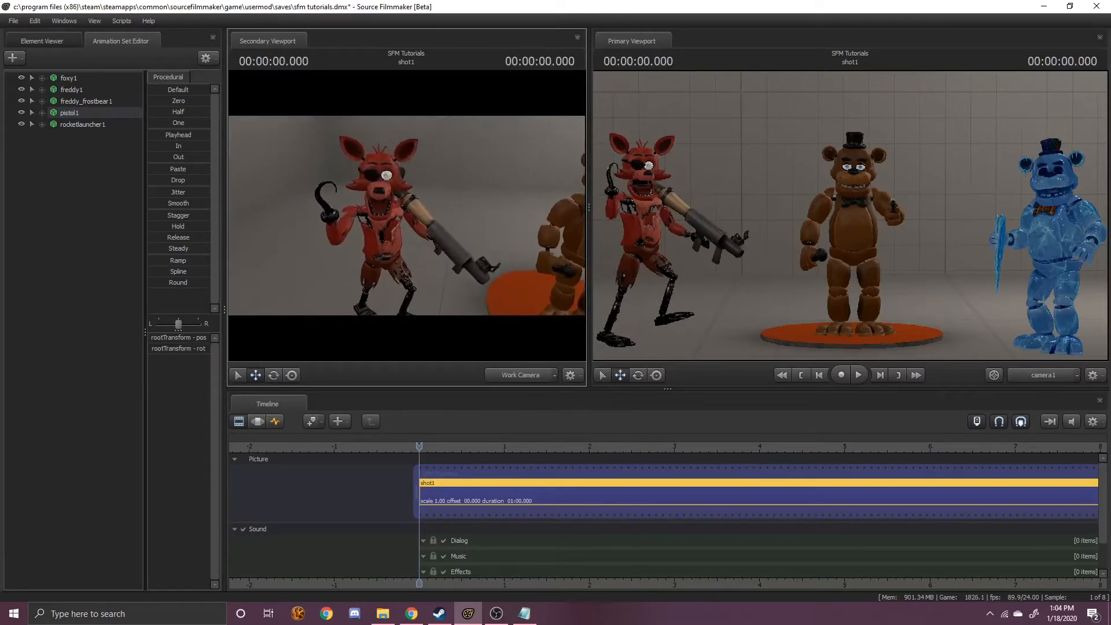
drag(500, 450, 588, 454)
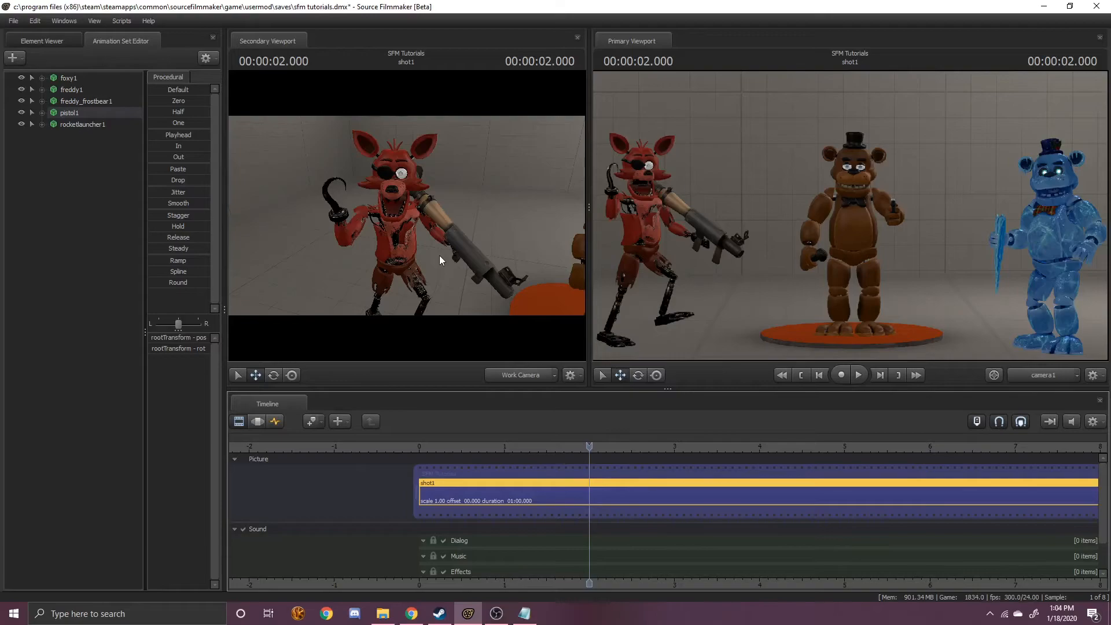
key(ctrl+shift+r)
- Select shot1, show rocketlauncher1 in the Graph Editor at 0 seconds, and expand its control groups
click(561, 494)
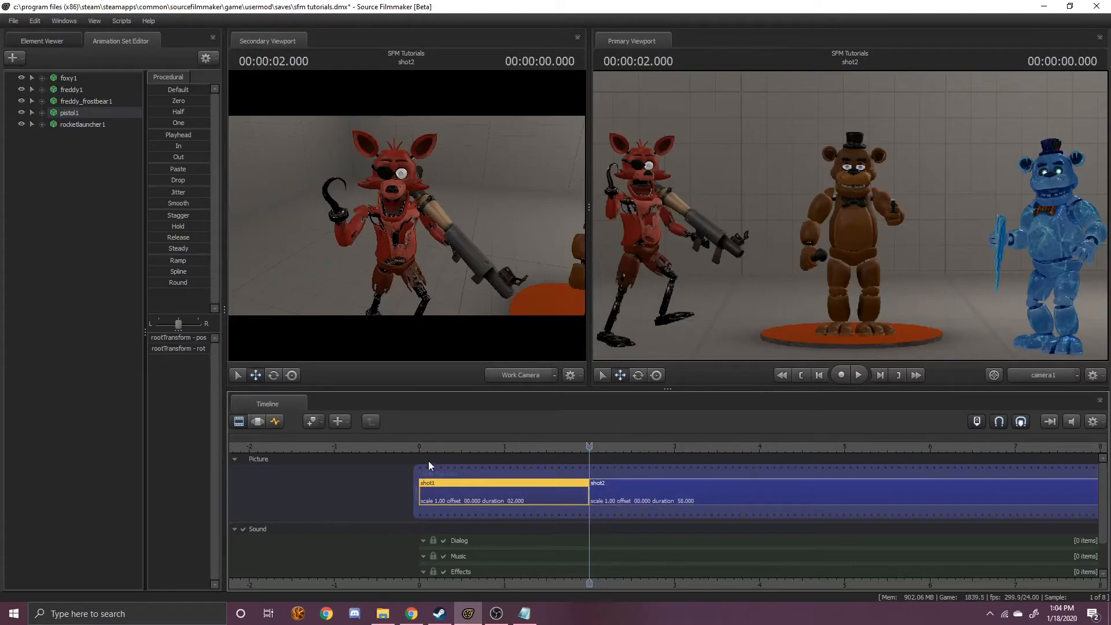
click(275, 421)
click(107, 126)
click(418, 446)
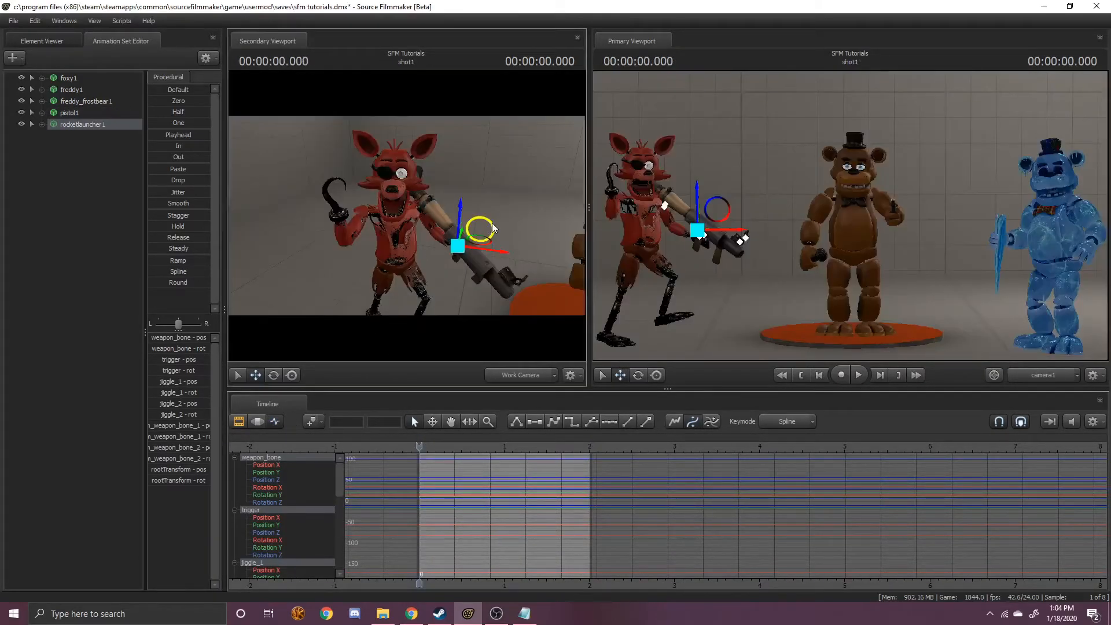
click(42, 123)
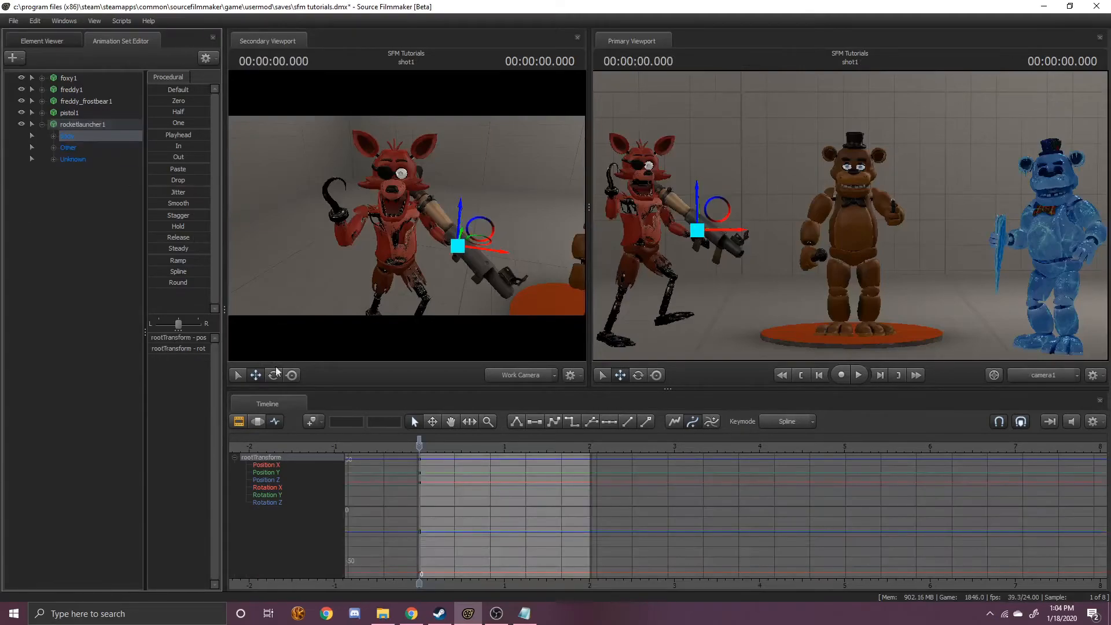
- Return to the Clip Editor, select shot2, and place the playhead just past the cut, at 2.041 seconds
click(237, 422)
click(656, 492)
click(590, 446)
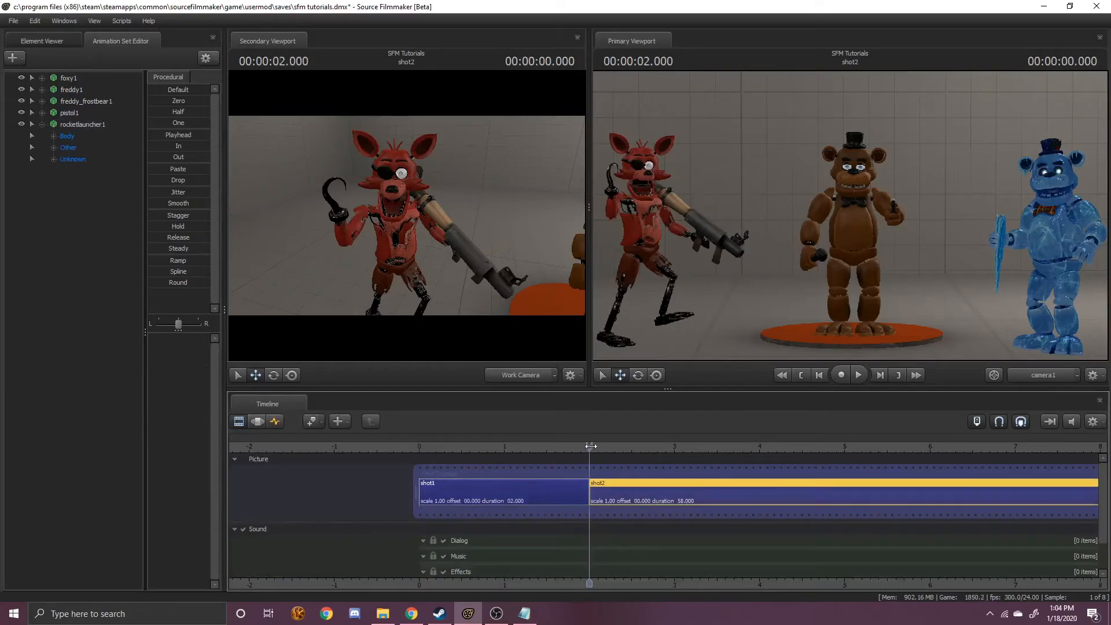
drag(590, 446, 571, 442)
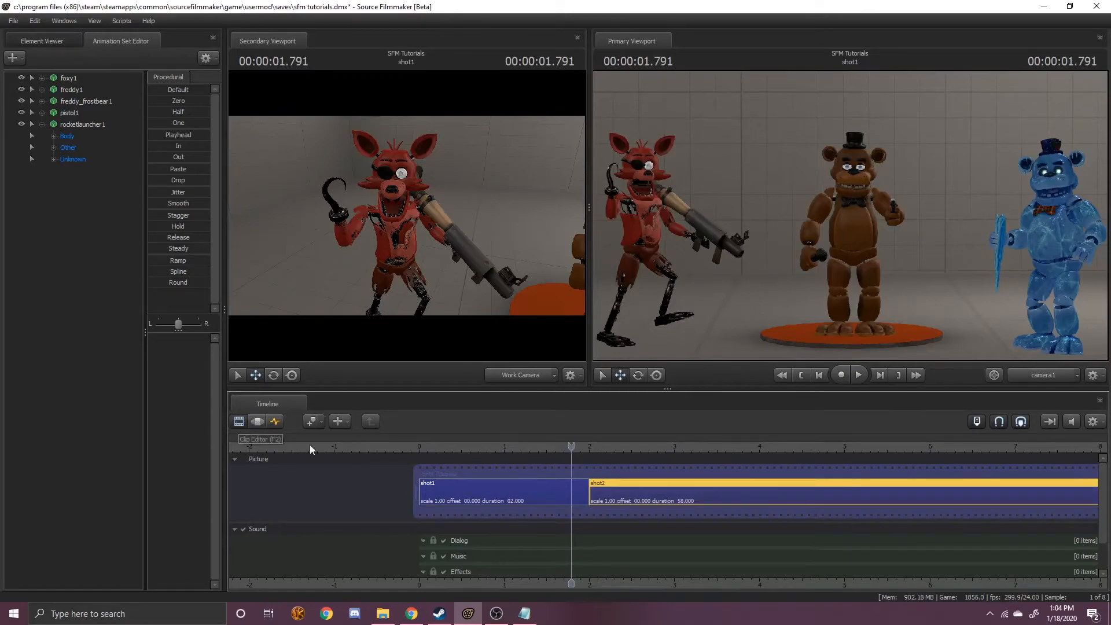
drag(572, 448, 593, 447)
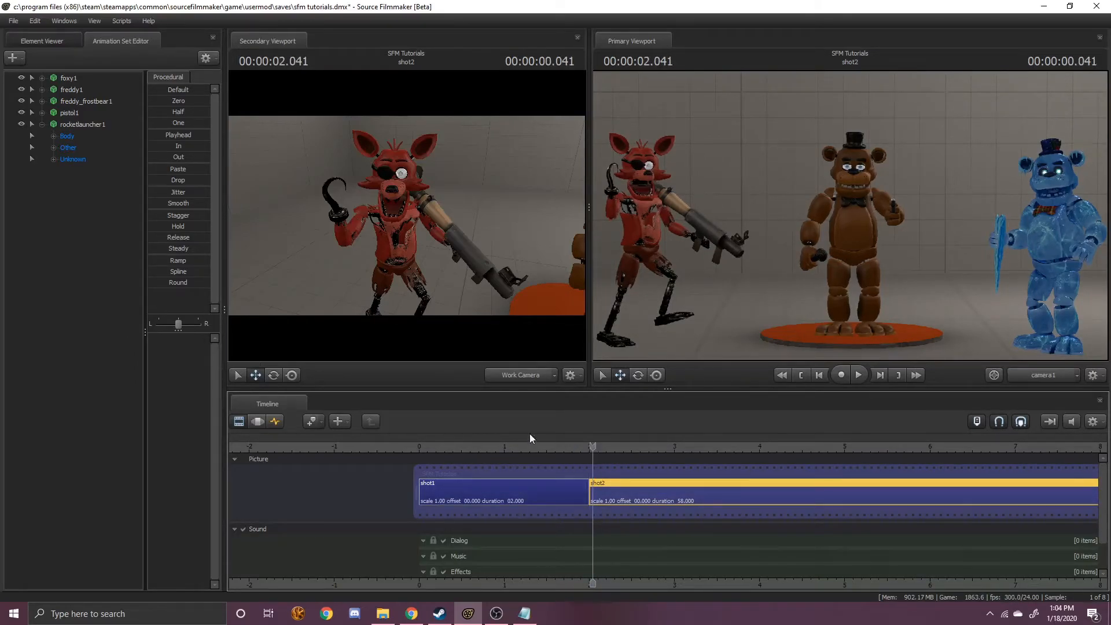
- Show shot2 in the Graph Editor and delete the rocketlauncher1 animation set from it
click(272, 422)
right_click(115, 128)
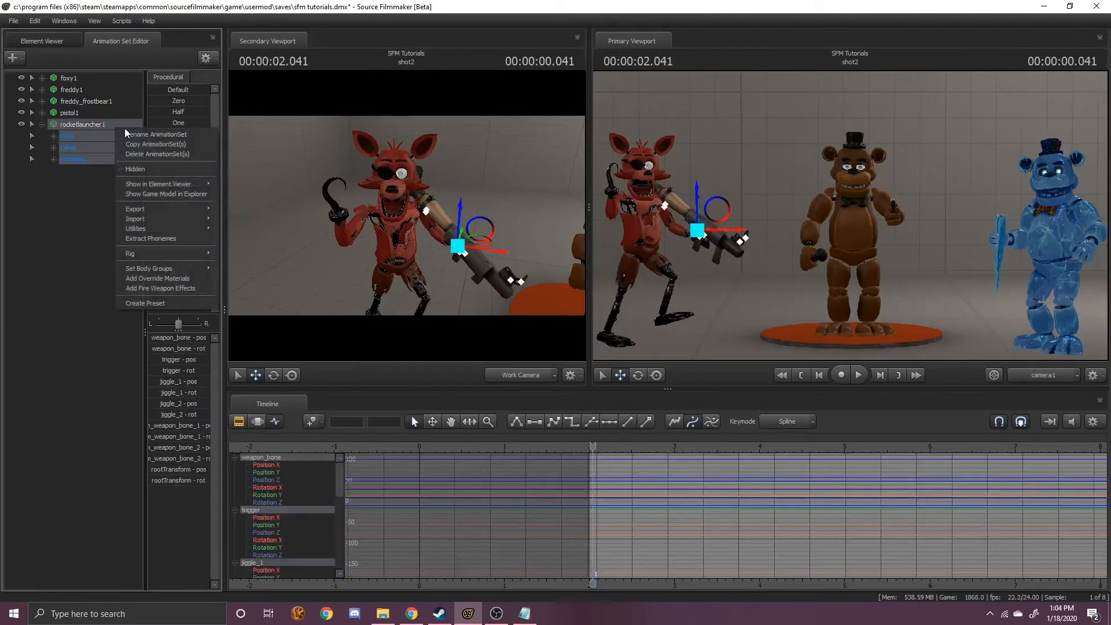
click(171, 151)
- Play the sequence from 0 seconds across the cut into shot2 and stop at 2 seconds
key(Home)
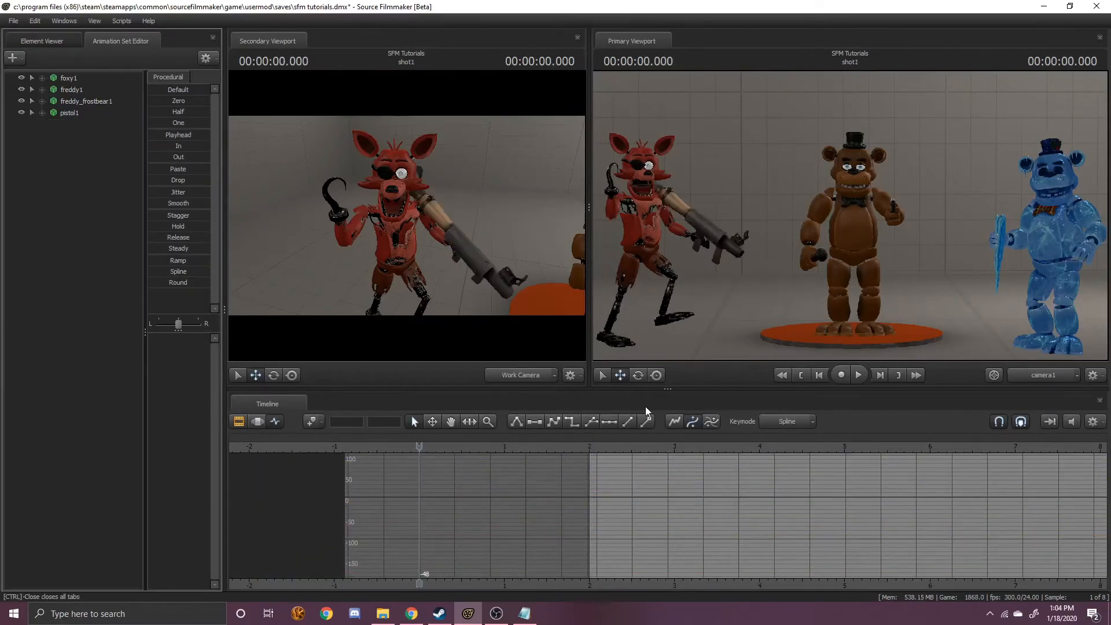
key(space)
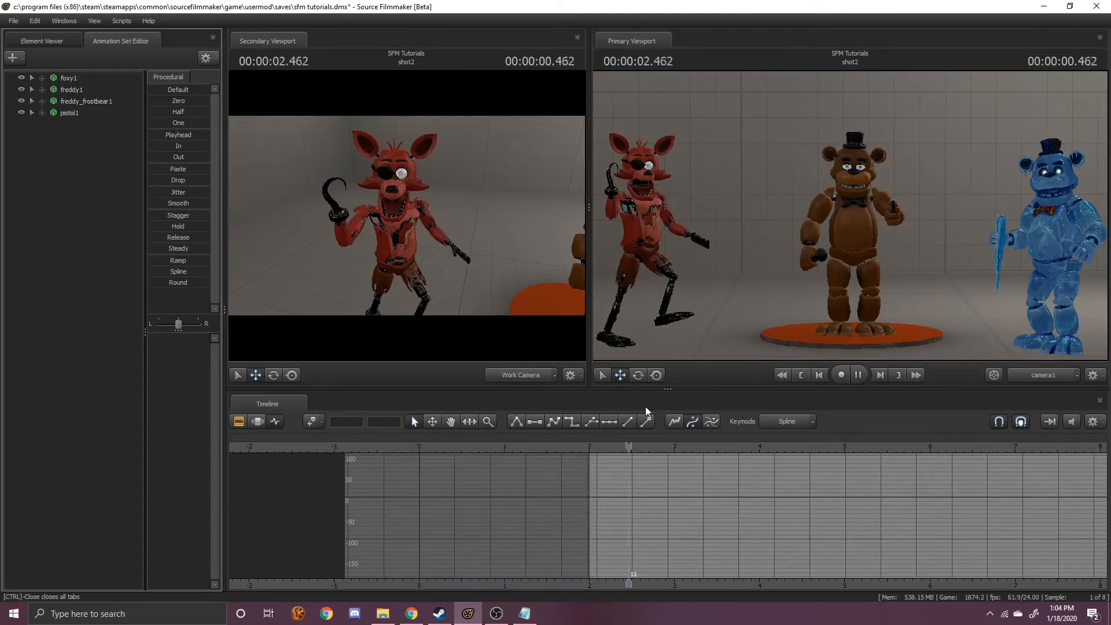
key(space)
key(space)
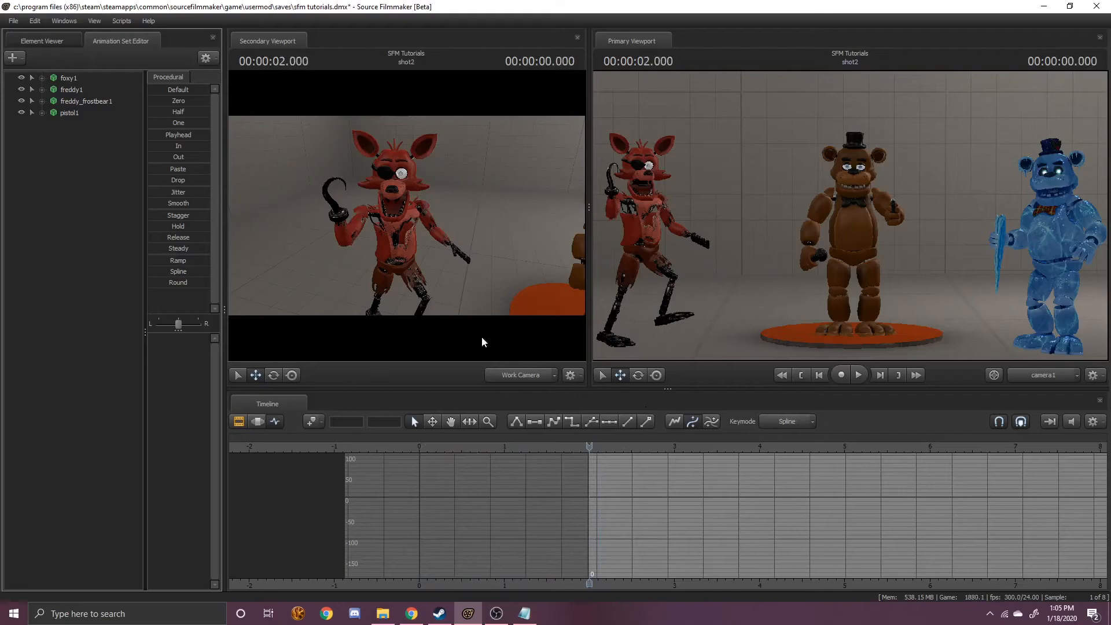
- In shot1 at 0 seconds, add a scale control to Foxy's Bip_LowerArm_L and adjust it
click(36, 78)
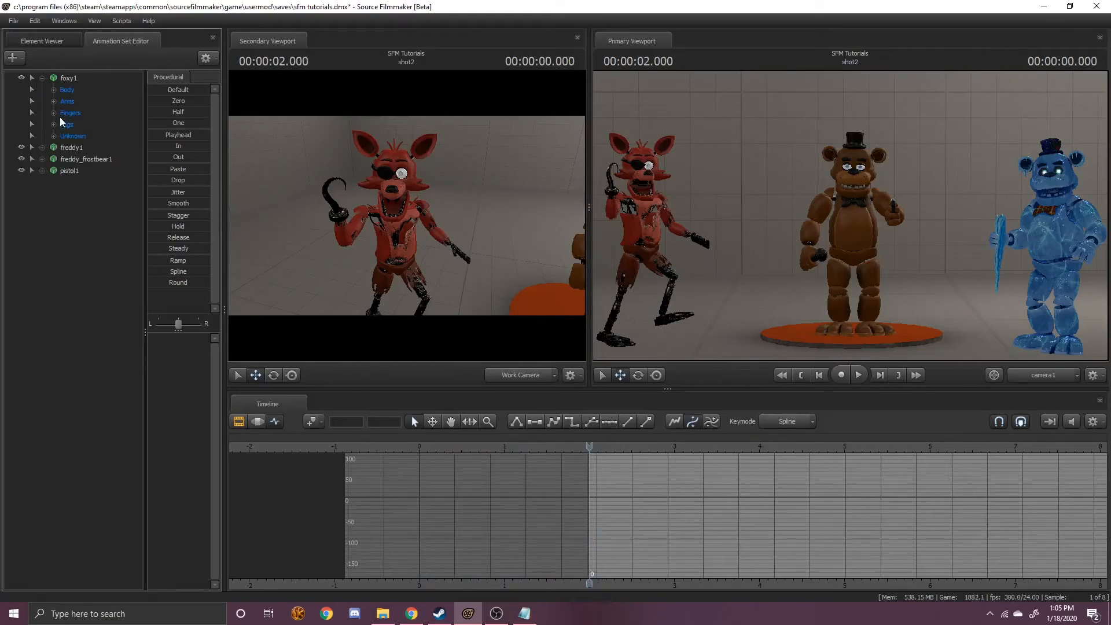
key(Home)
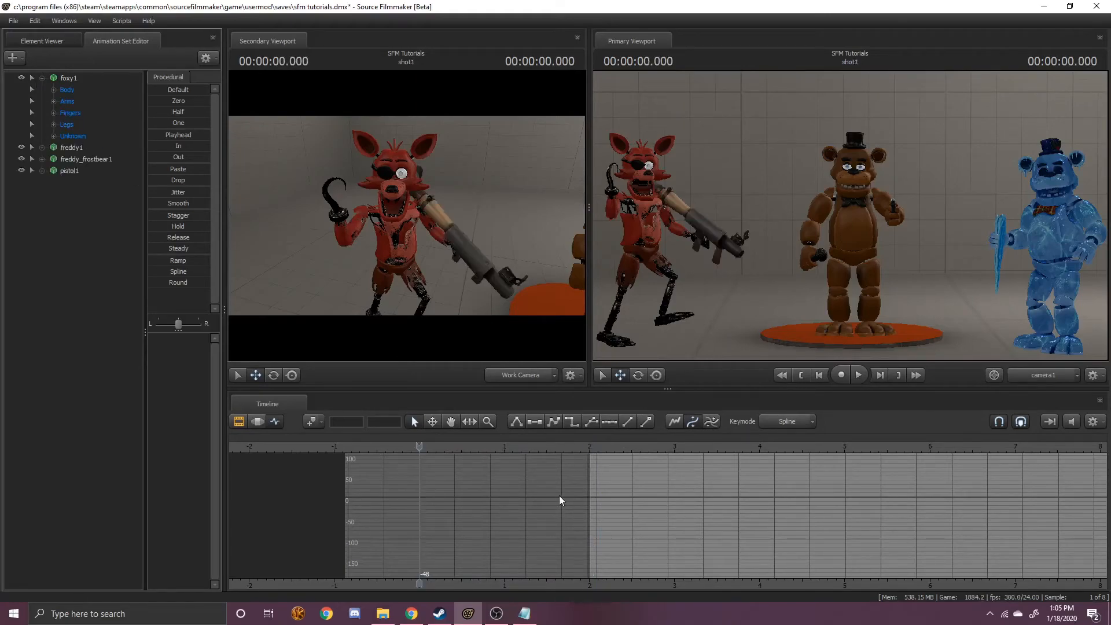
click(242, 426)
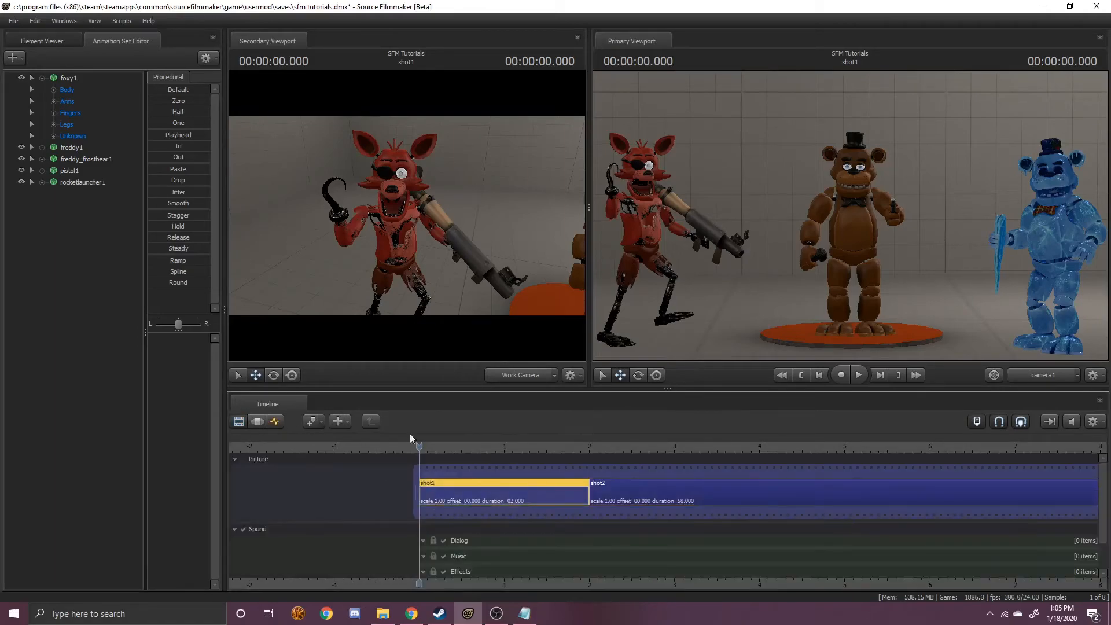
click(275, 422)
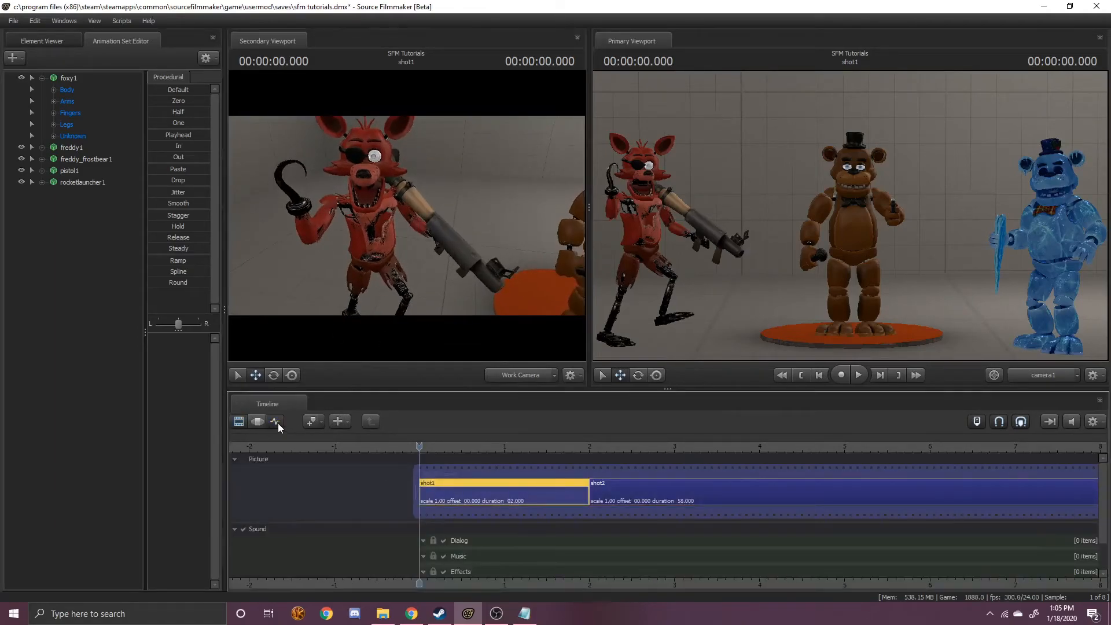
click(373, 219)
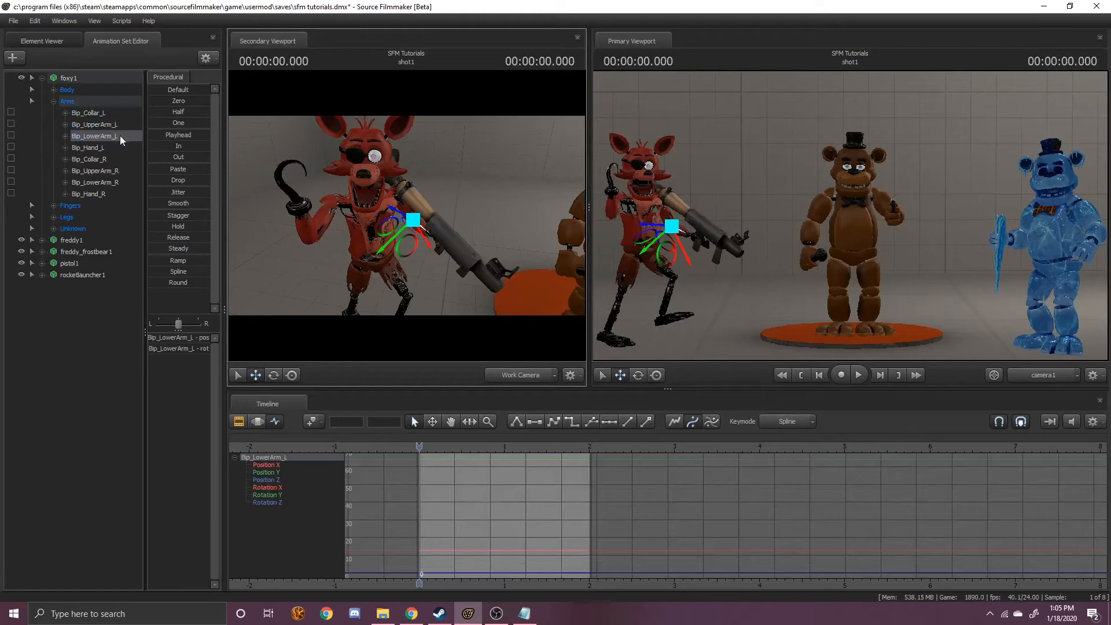
right_click(120, 136)
click(190, 162)
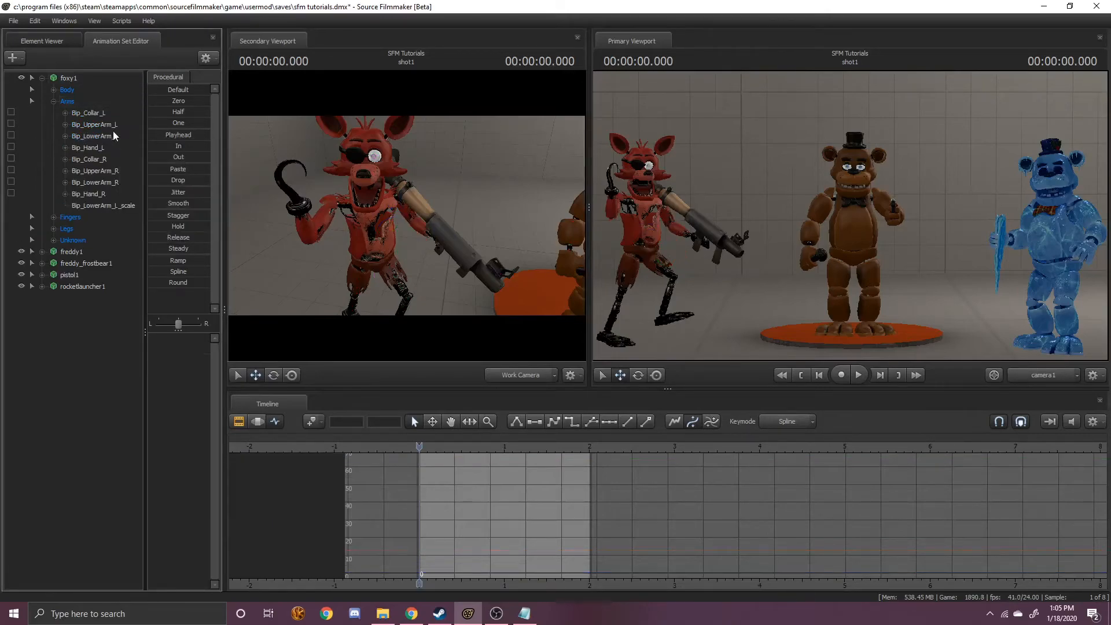
click(103, 207)
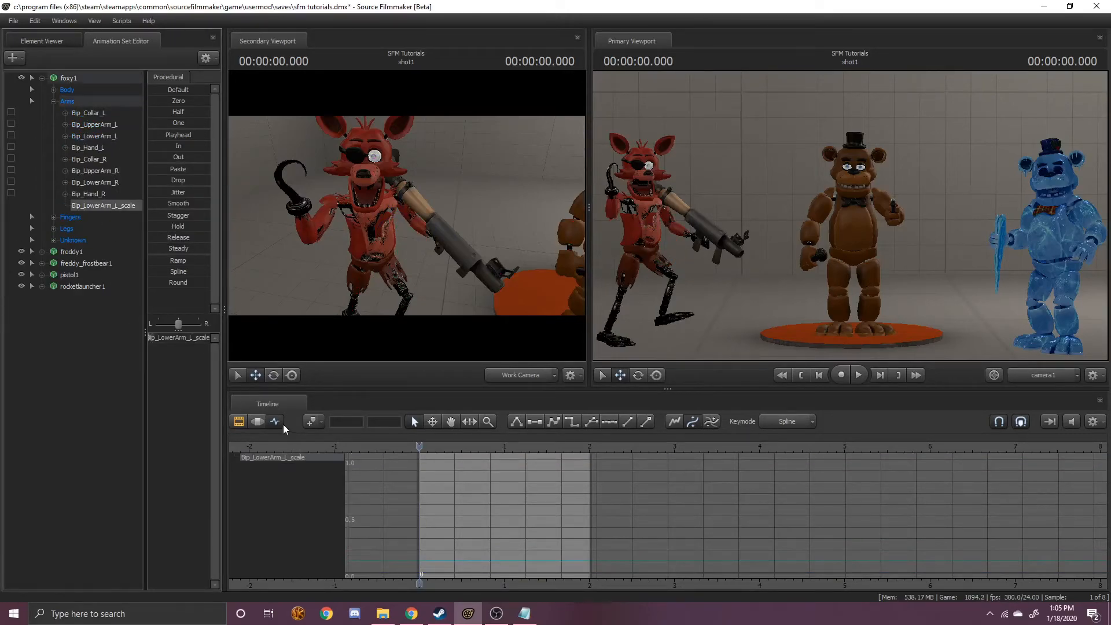
drag(180, 339, 156, 338)
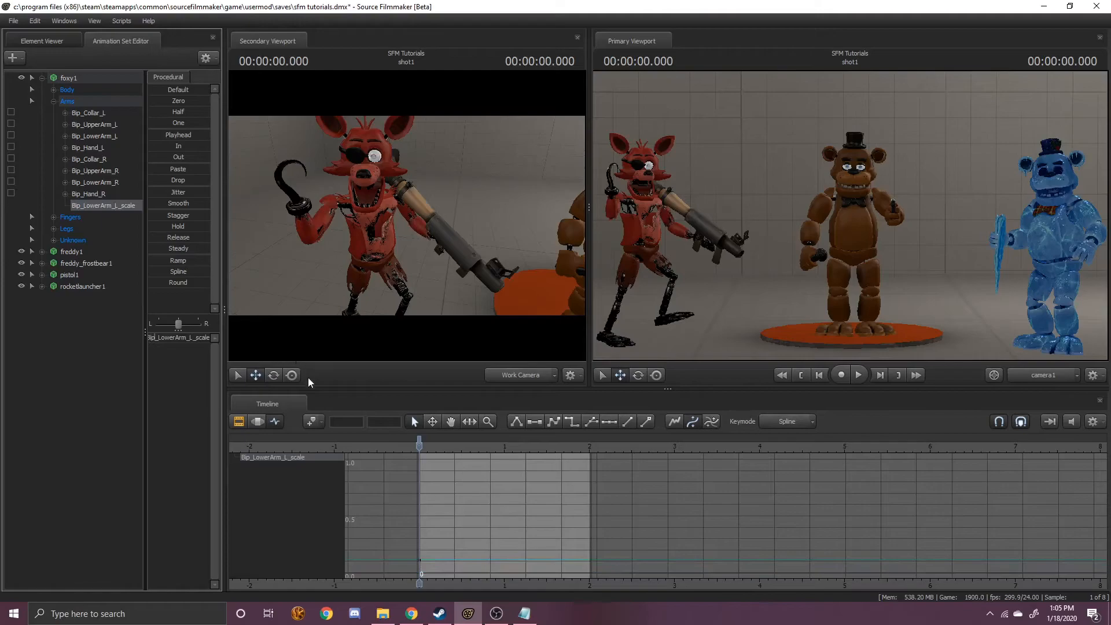
- In shot2 at 2.125 seconds, add a scale control to Foxy's Bip_LowerArm_L and shrink it until the forearm is hidden
click(238, 422)
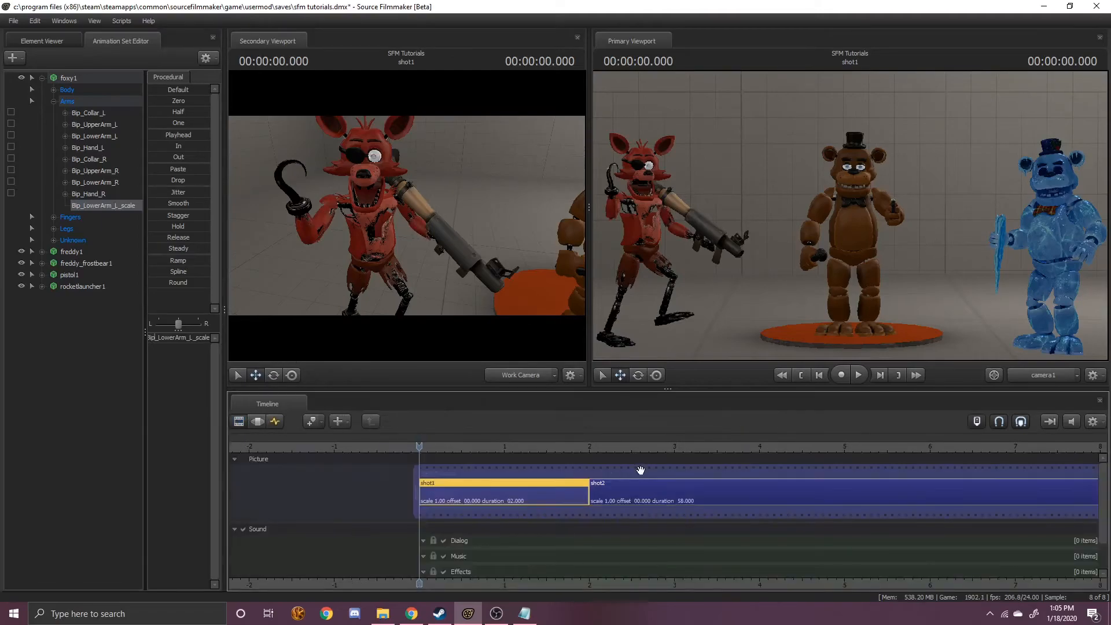
click(603, 449)
click(599, 501)
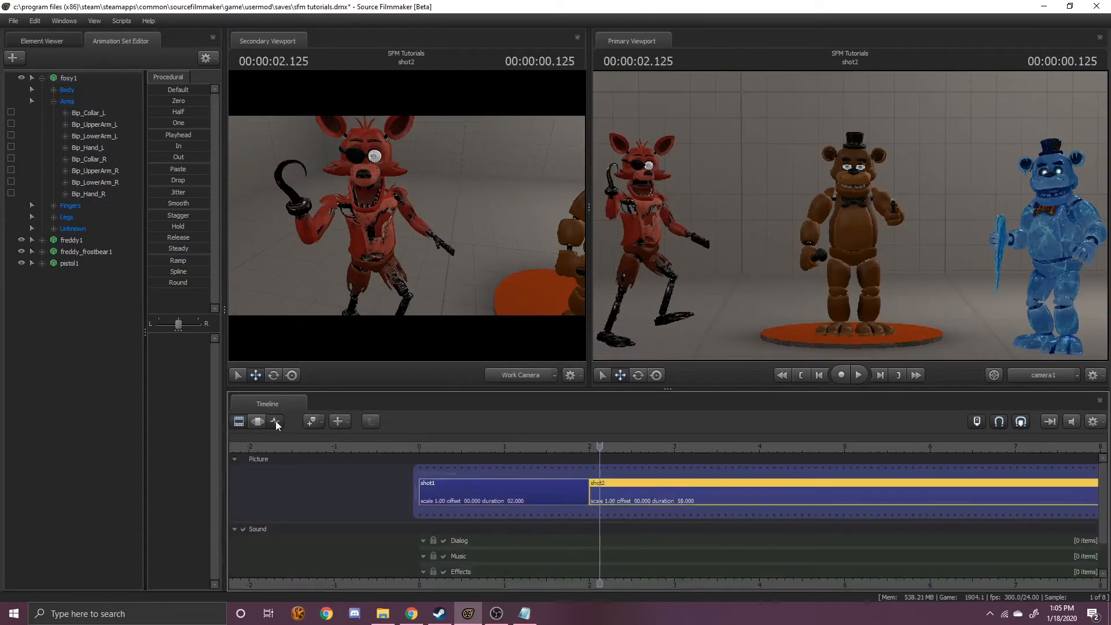
click(275, 422)
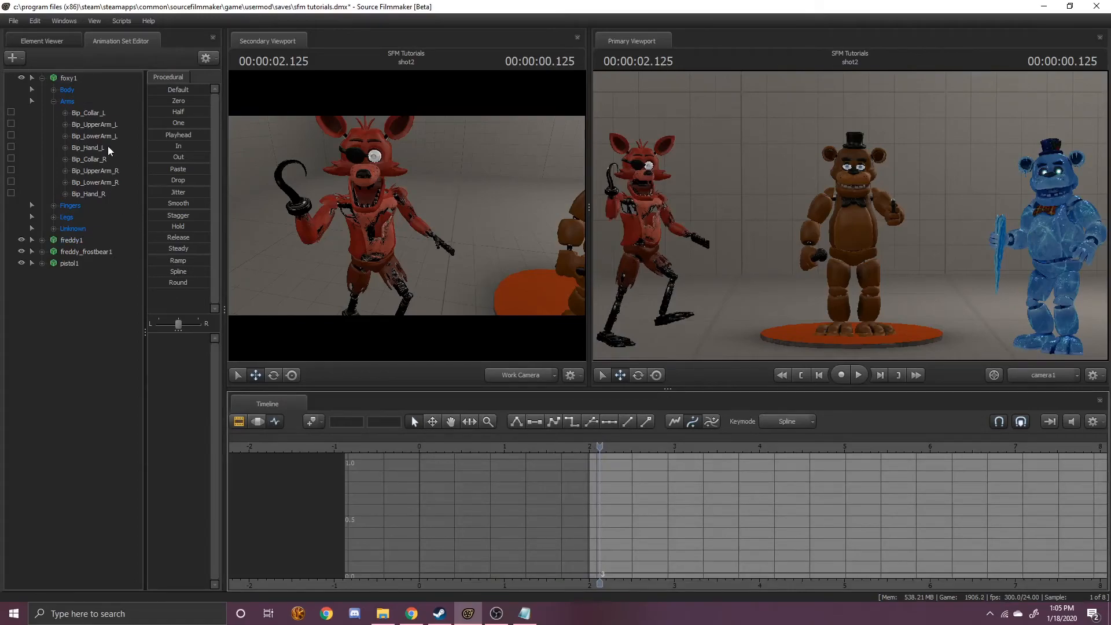
click(85, 134)
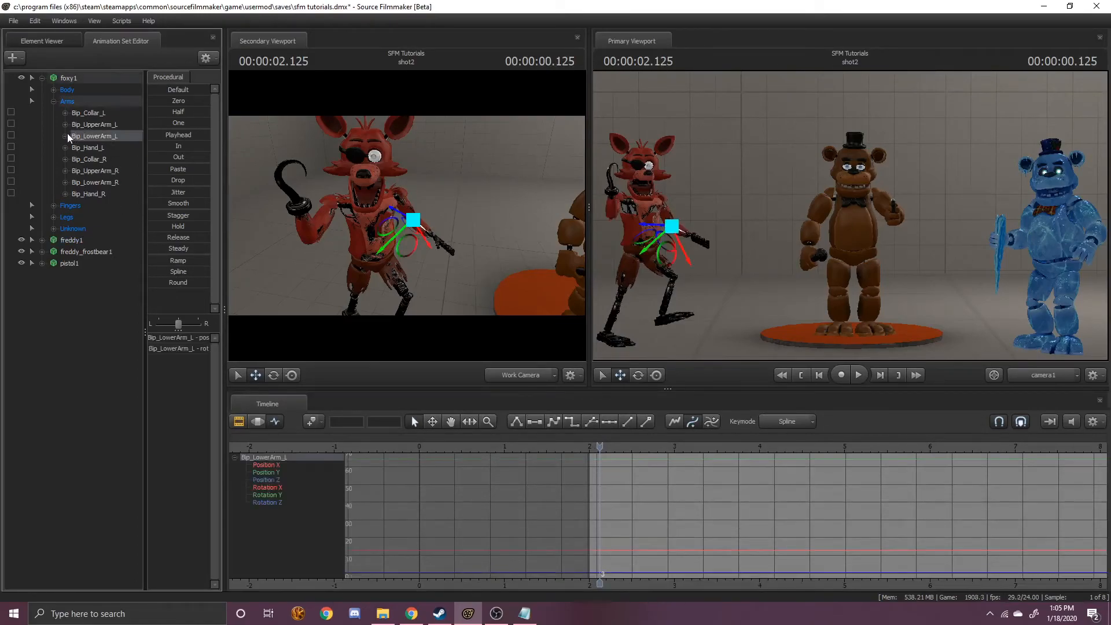
click(58, 227)
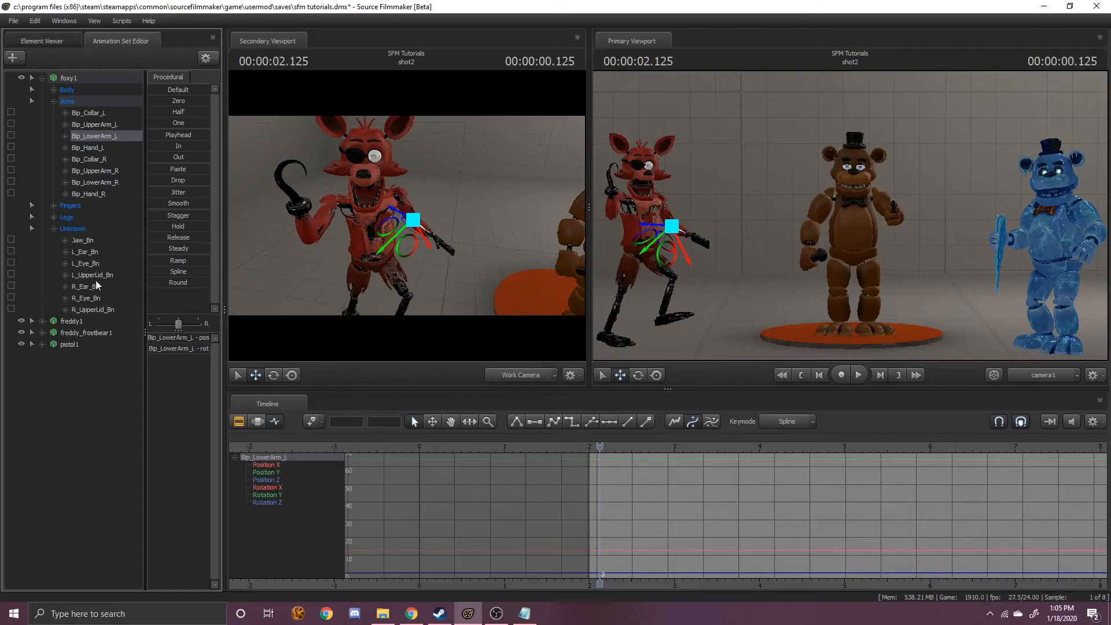
right_click(85, 138)
click(151, 164)
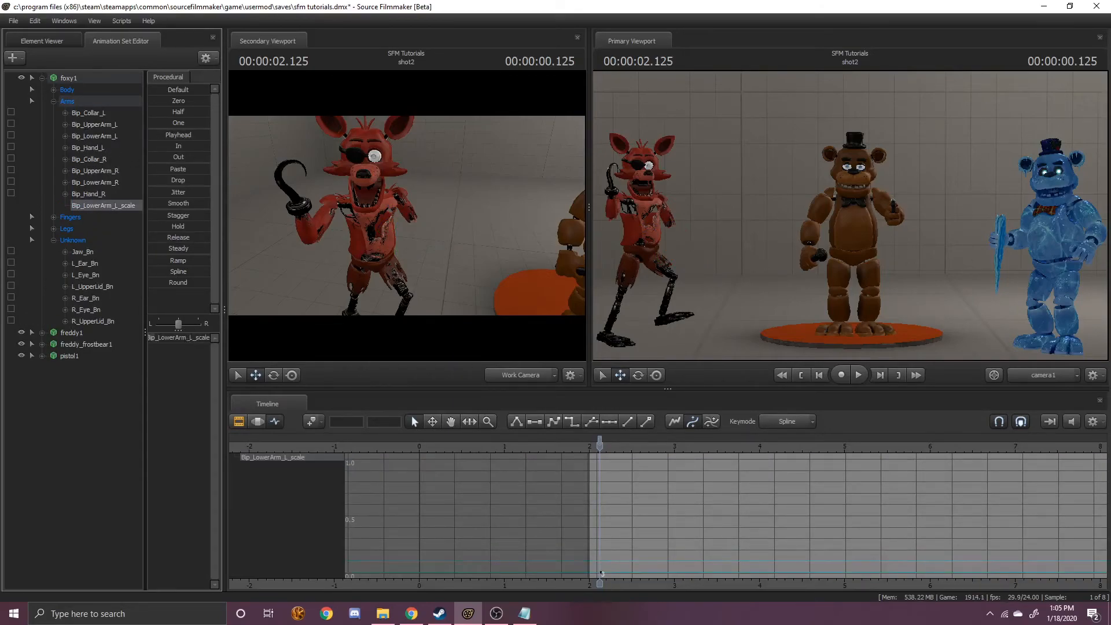
- Play shot2 briefly, return to its start at 2 seconds, and frame Foxy, Freddy and Frostbear together in the work camera
key(space)
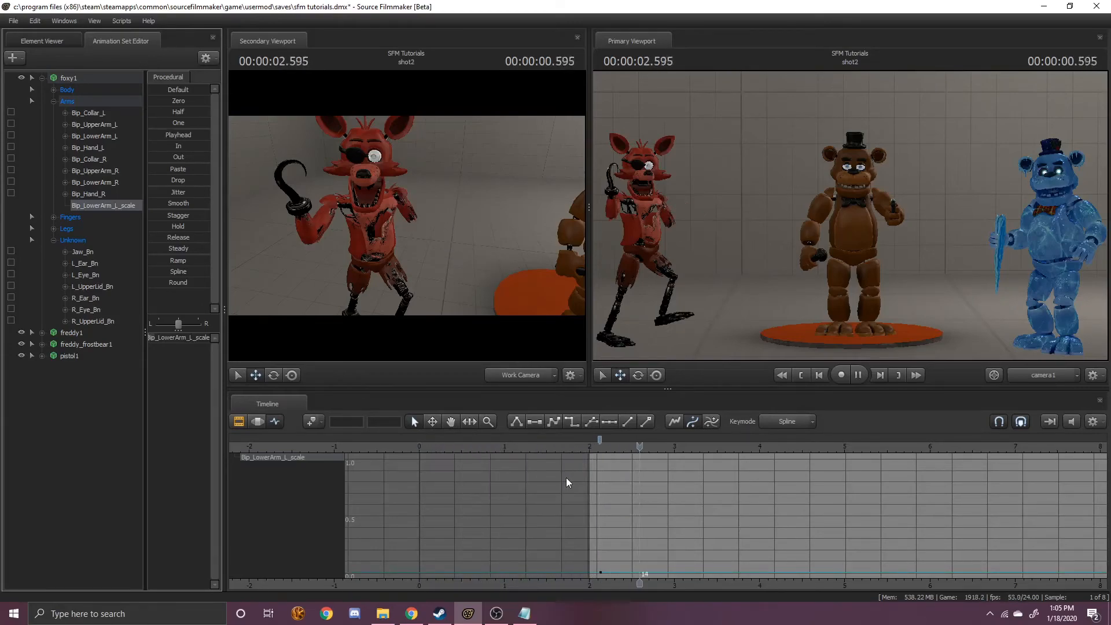
key(Up)
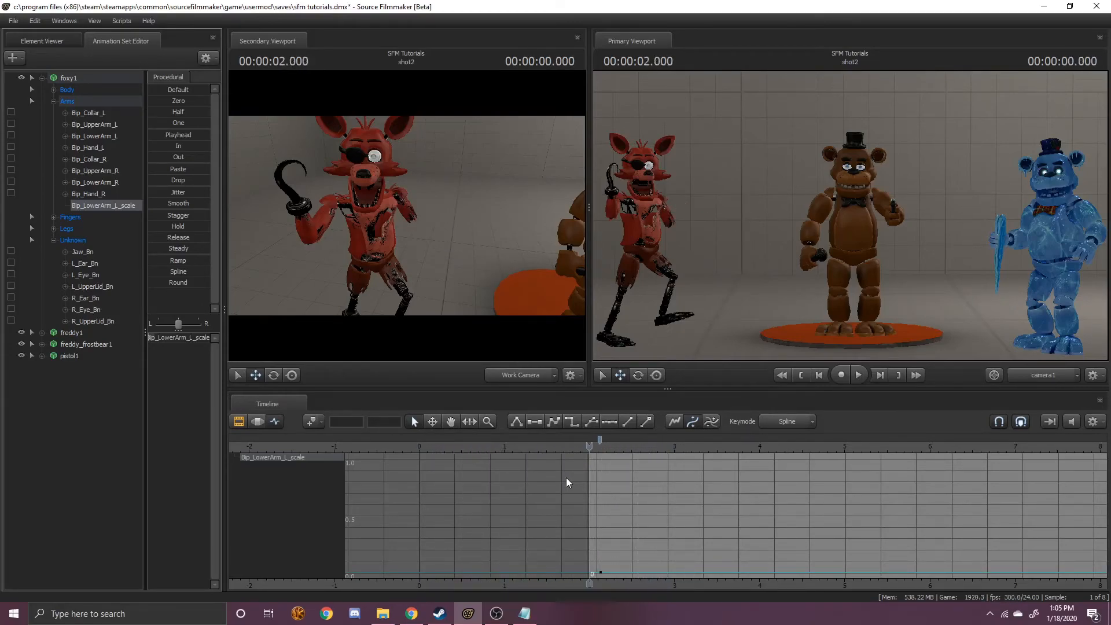
key(w)
drag(460, 278, 407, 220)
key(s)
key(d)
key(w)
key(w)
key(s)
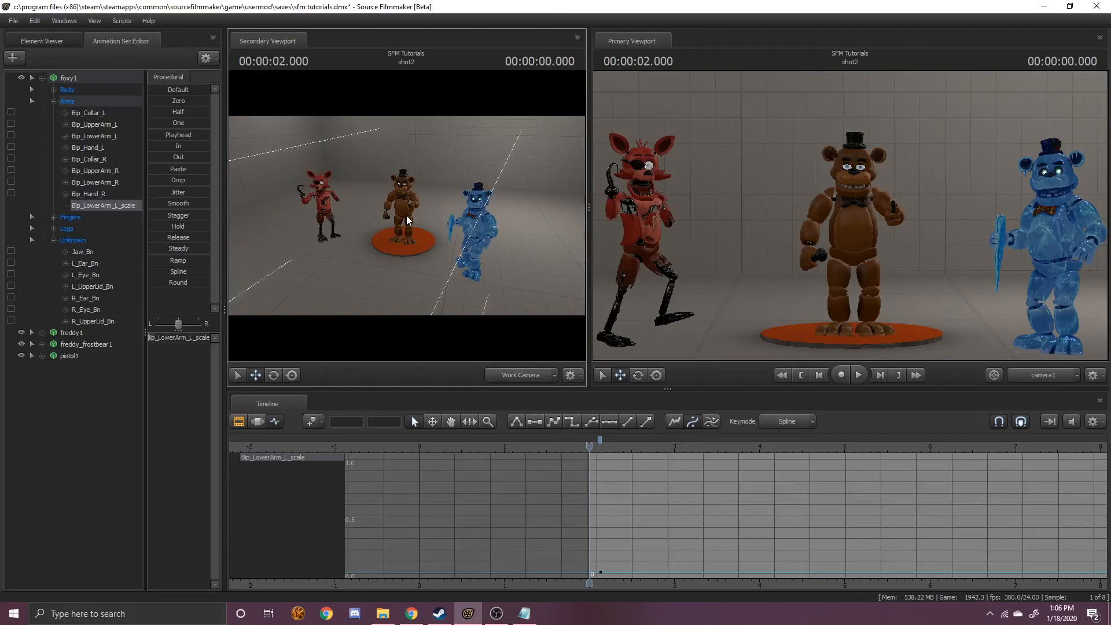
drag(407, 216, 466, 233)
key(w)
key(s)
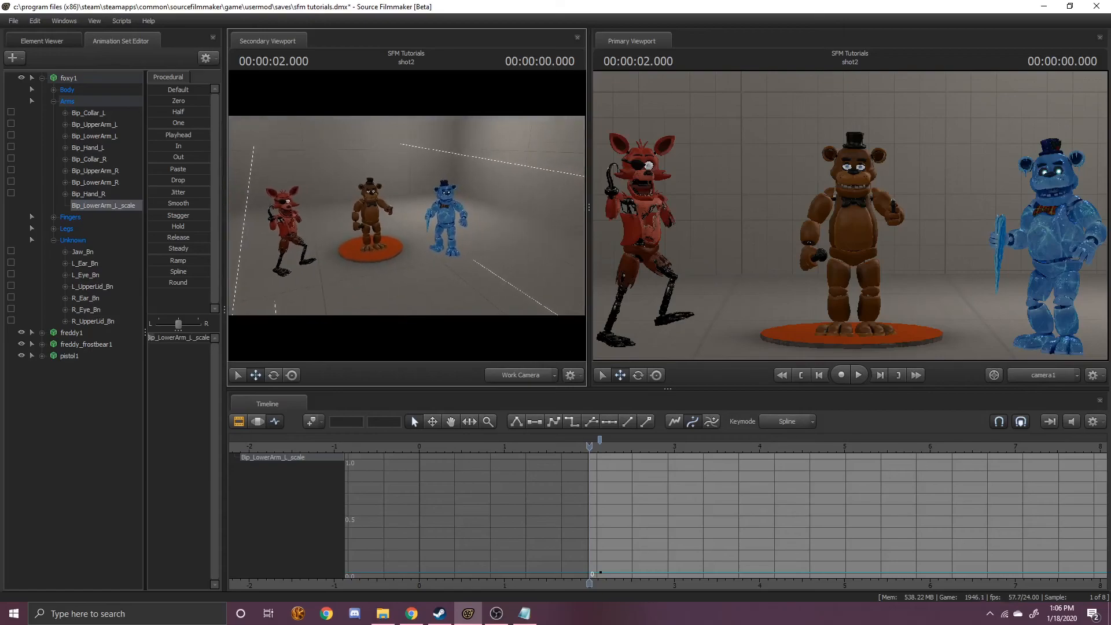